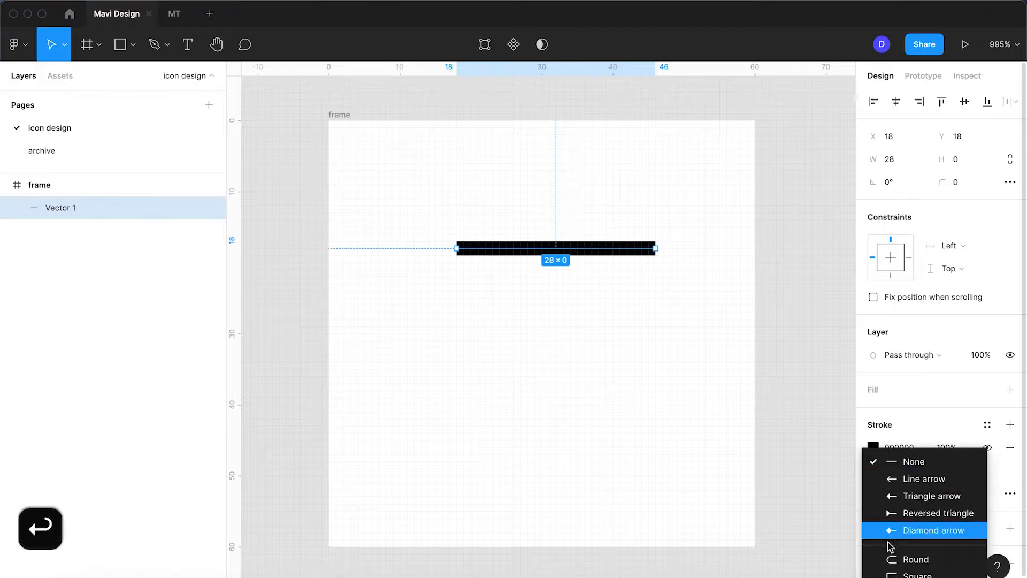
Give the horizontal line round end caps and duplicate it twice below, spacing the three lines 4 px apart
left_click(891, 543)
left_click(613, 370)
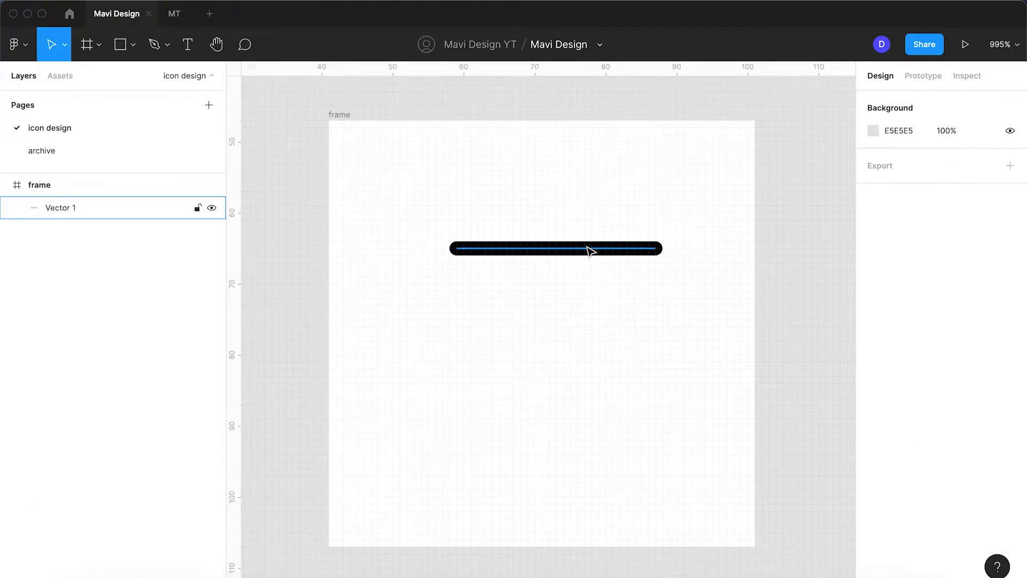
left_click(589, 249)
left_click_drag(590, 249, 597, 305, "alt")
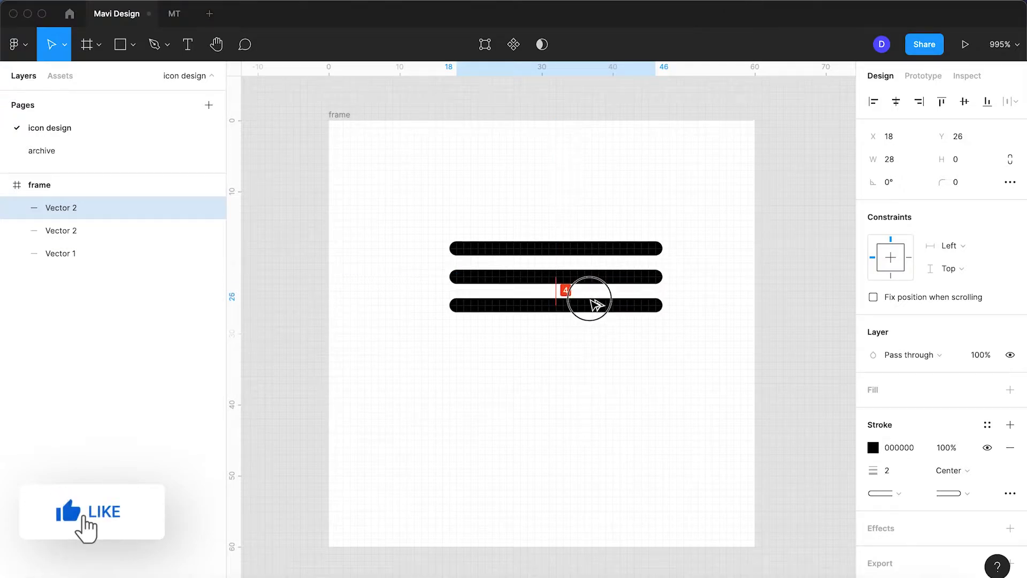
left_click(577, 385)
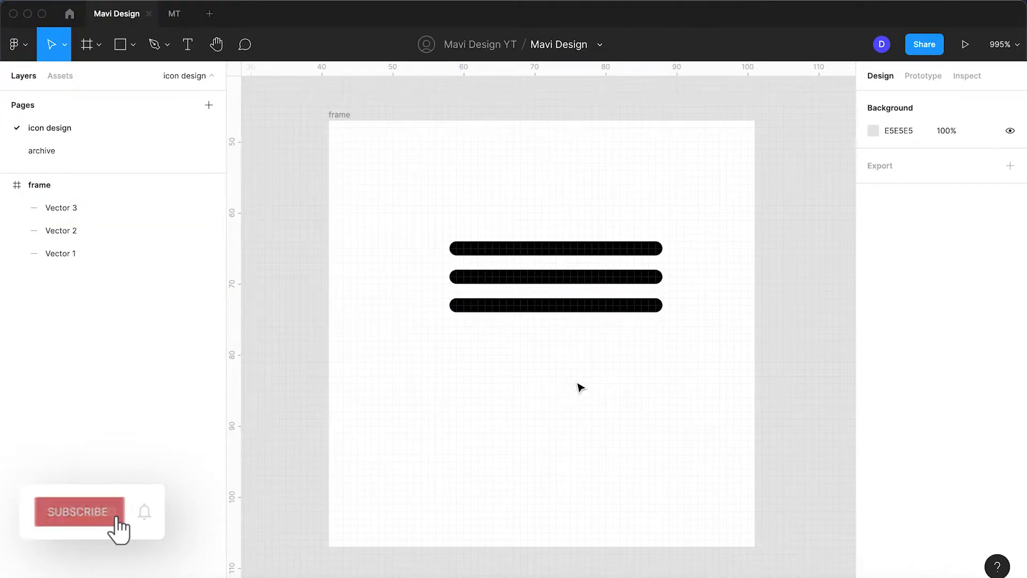
Draw a rectangle about 31 × 14 over the three lines, remove its fill and add a black stroke
left_click(119, 45)
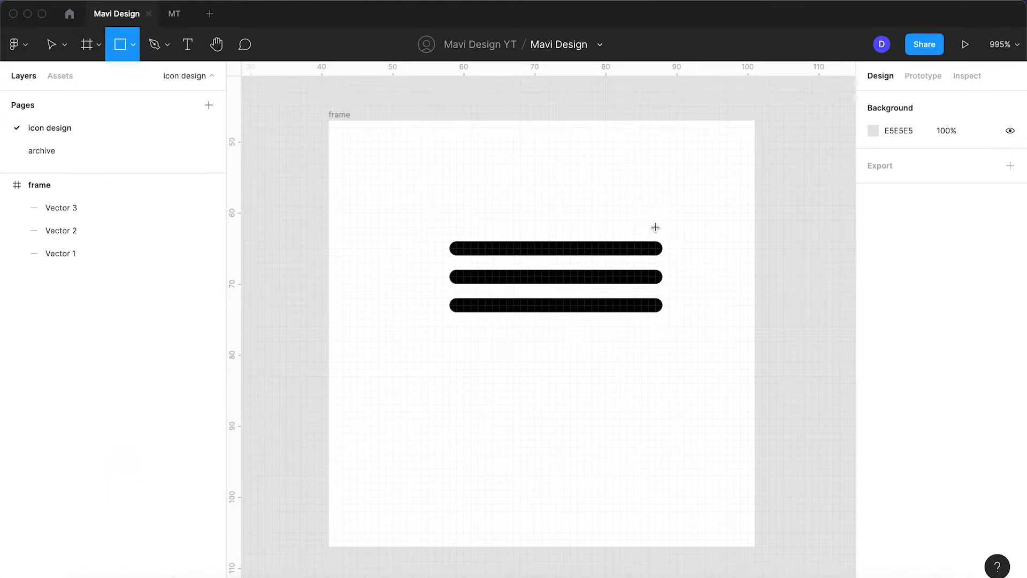
left_click_drag(656, 228, 436, 326)
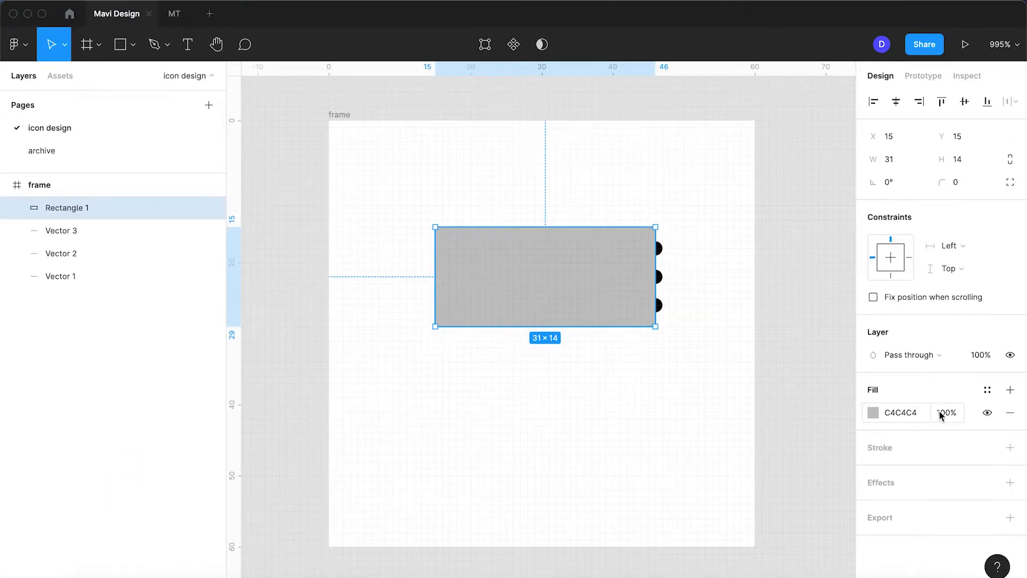
left_click(1010, 412)
left_click(1010, 424)
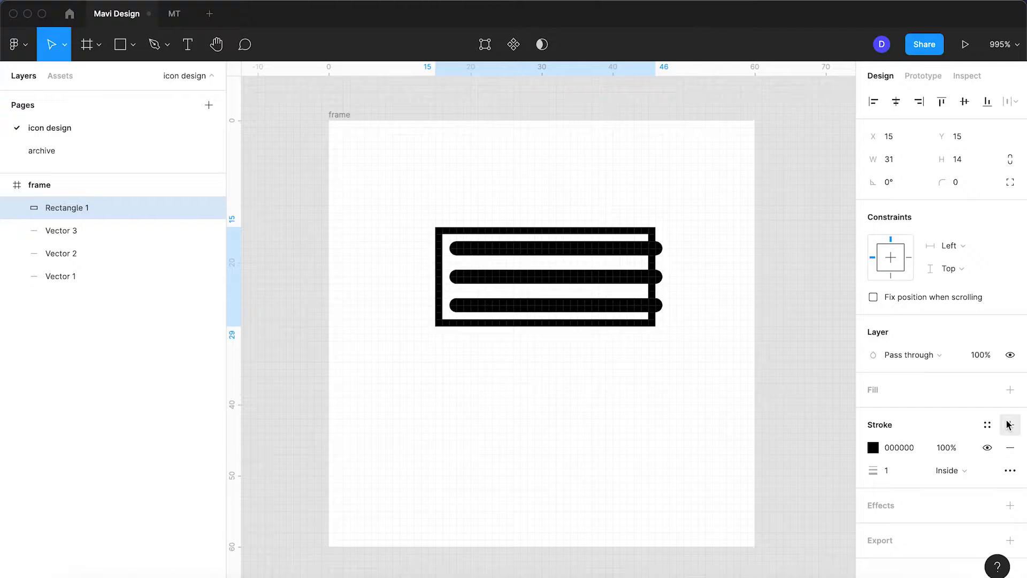
Align the rectangle's stroke to the center and set its width to 2
left_click(948, 473)
left_click(958, 455)
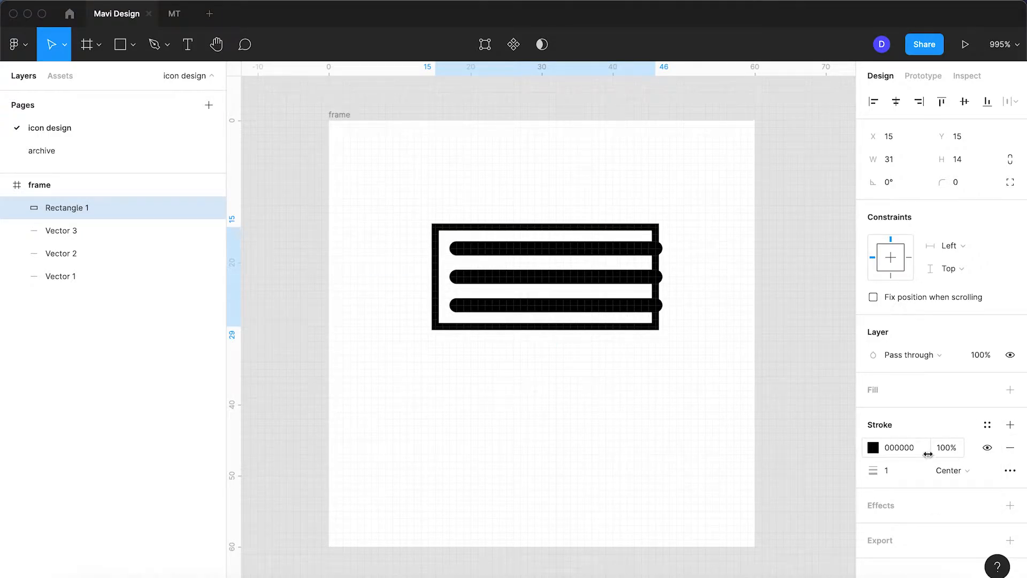
left_click(901, 470)
key("Up")
key("Return")
Resize the rectangle around the lines to 32 × 16, with its upper-left corner at X 14, Y 14
scroll(571, 346, "up", 2)
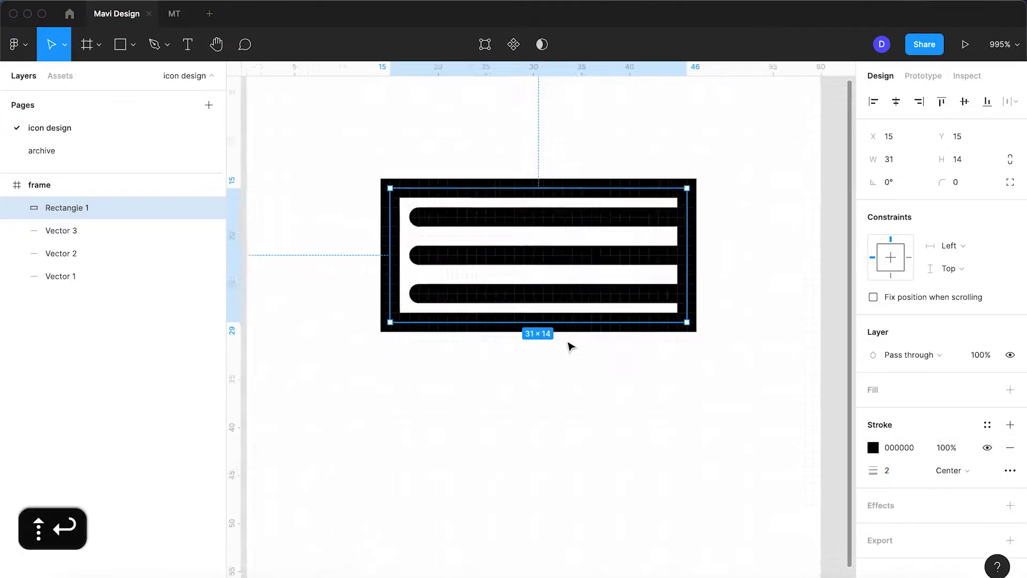
scroll(571, 347, "up", 2)
left_click_drag(578, 160, 578, 150)
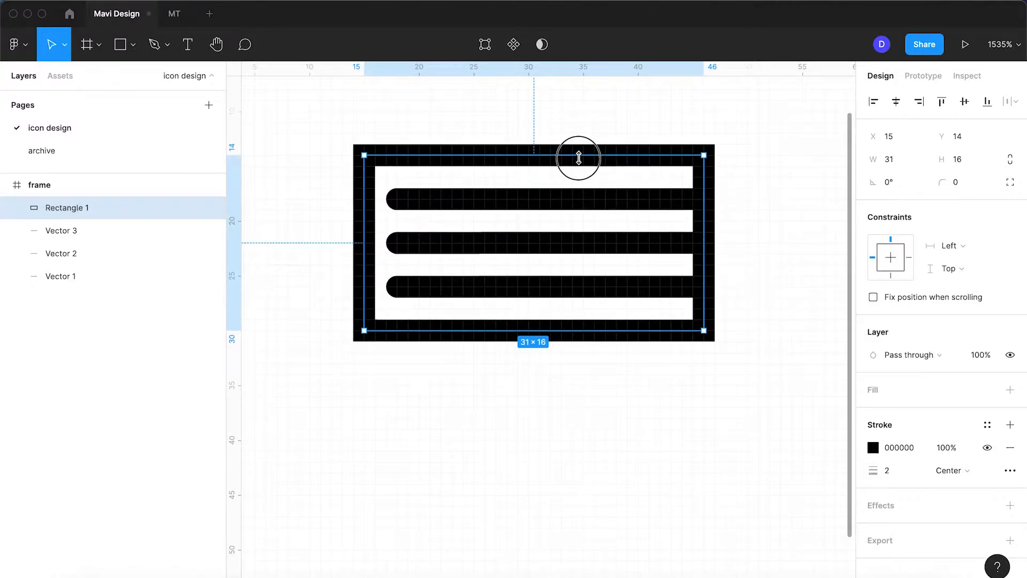
mouse_move(705, 212)
left_mouse_down()
mouse_move(767, 213)
mouse_move(698, 207)
mouse_move(707, 205)
left_mouse_up()
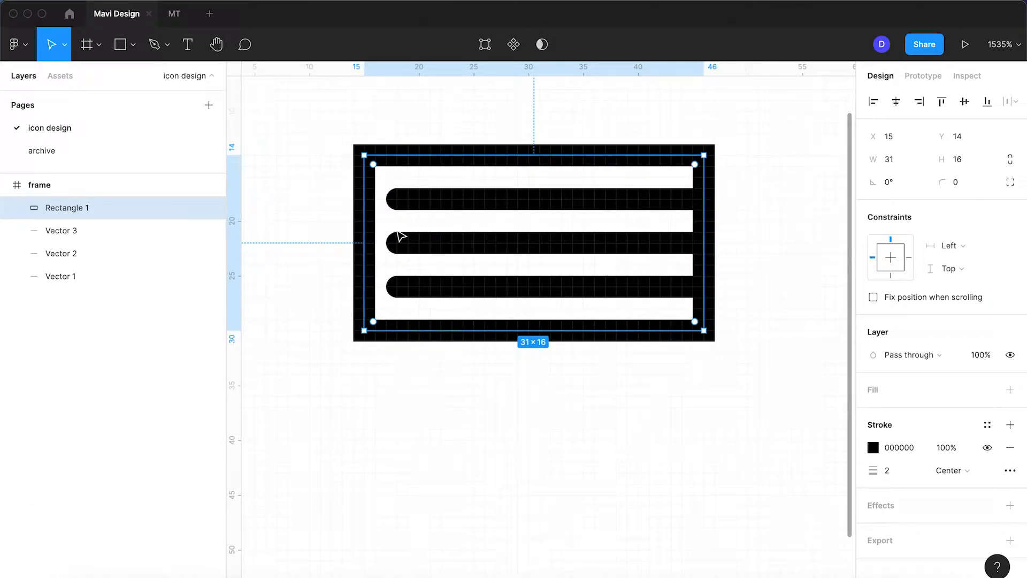
left_click_drag(360, 223, 355, 222)
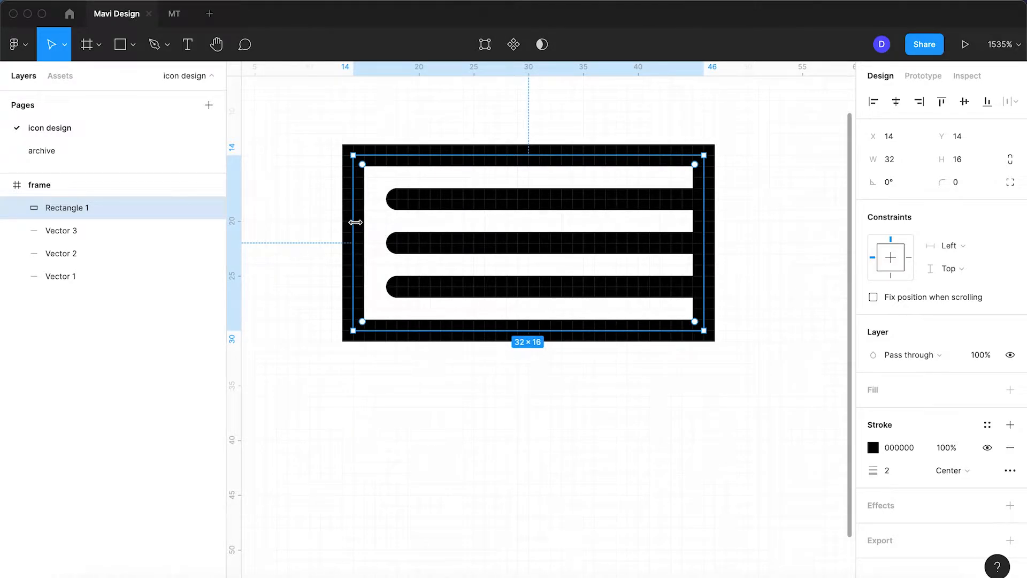
Delete the rectangle's right edge in vector editing, leaving an outline open on that side
key("Return")
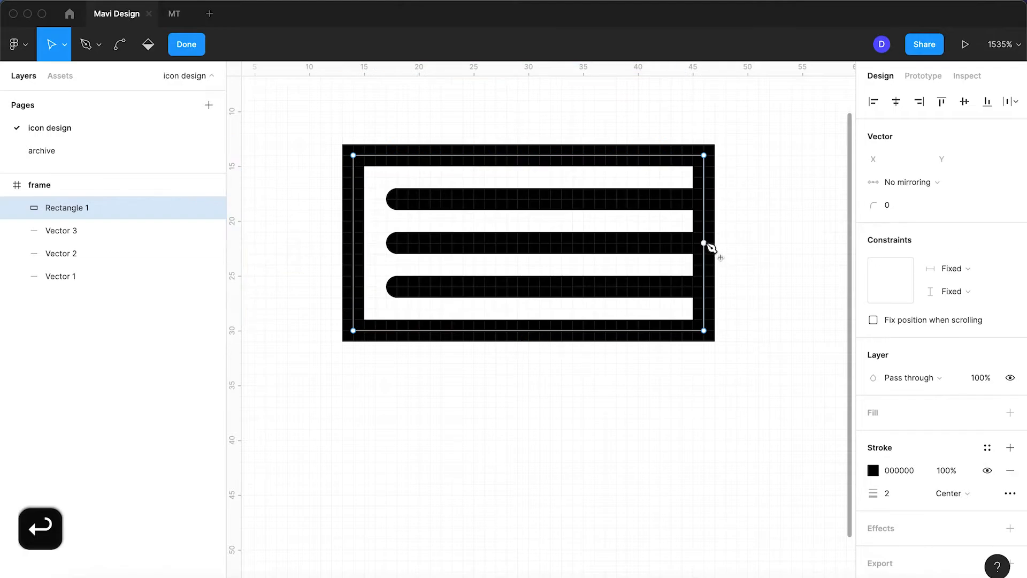
left_click(703, 243)
key("BackSpace")
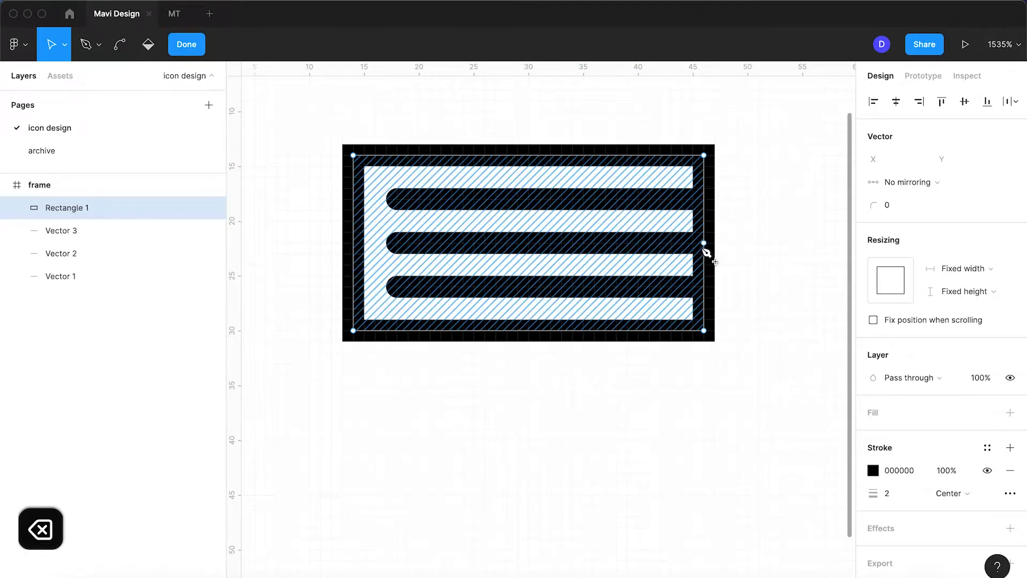
key("Return")
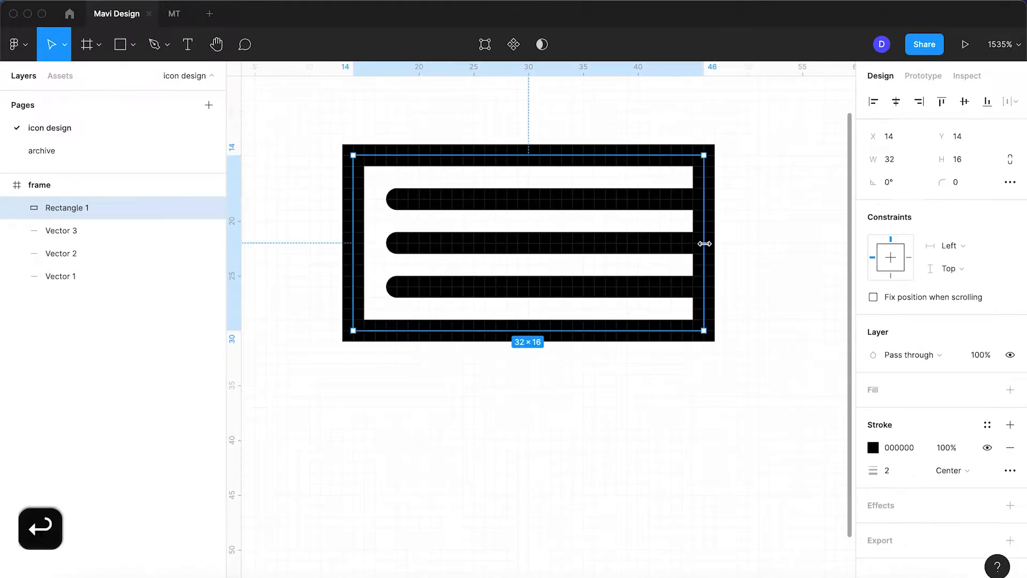
key("Return")
key("BackSpace")
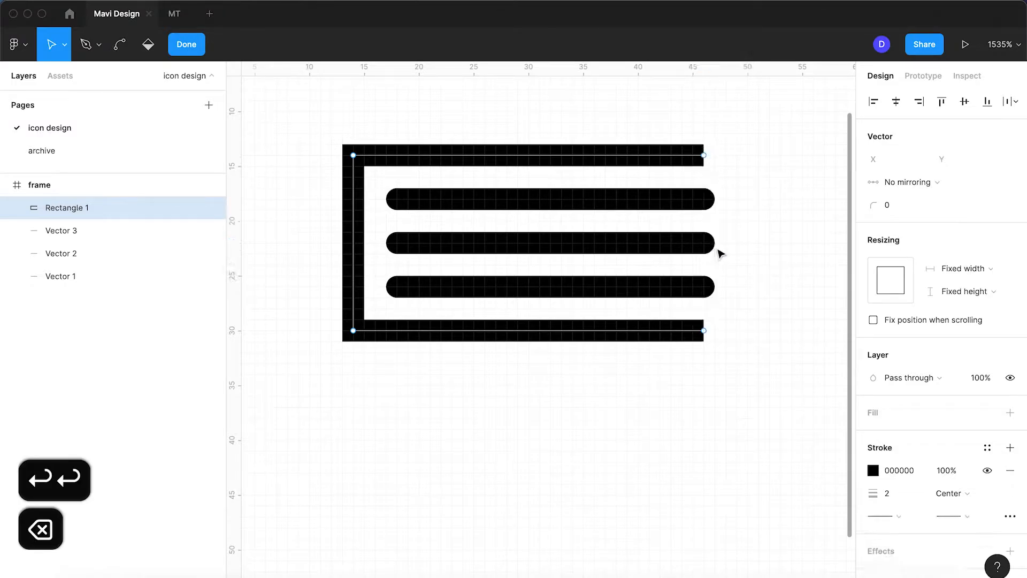
key("Return")
left_click(754, 335)
Round the corners of the open outline with a corner radius of 3
scroll(754, 335, "down", 5)
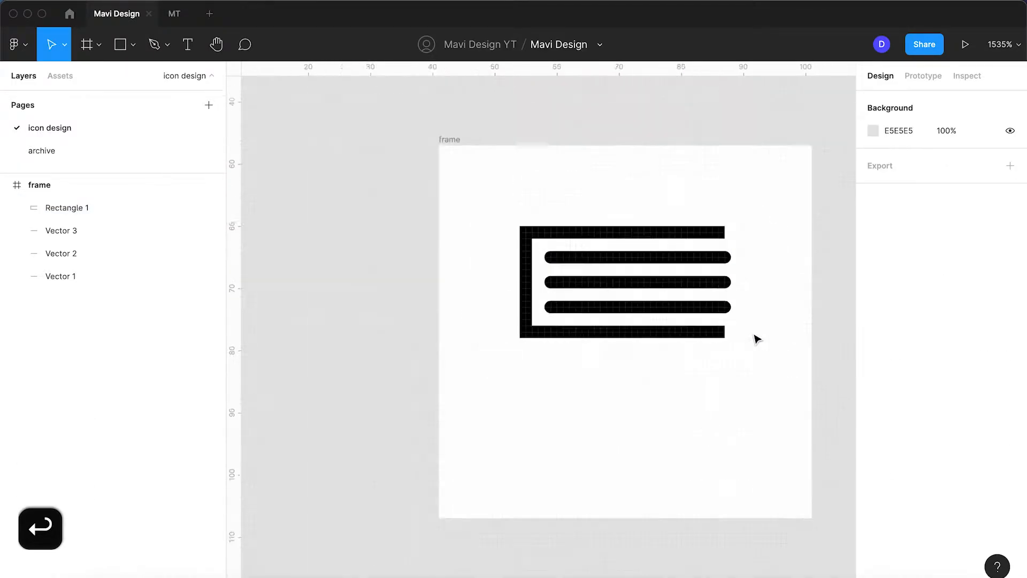
scroll(755, 336, "up", 4)
left_click(654, 339)
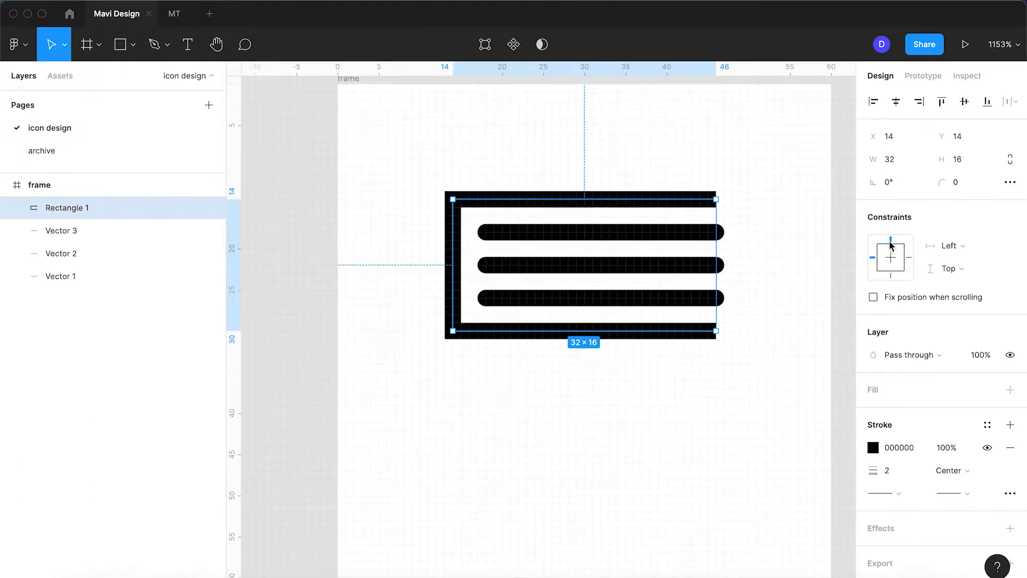
left_click(958, 182)
key("Up")
key("Up")
key("Up")
key("Up")
key("Down")
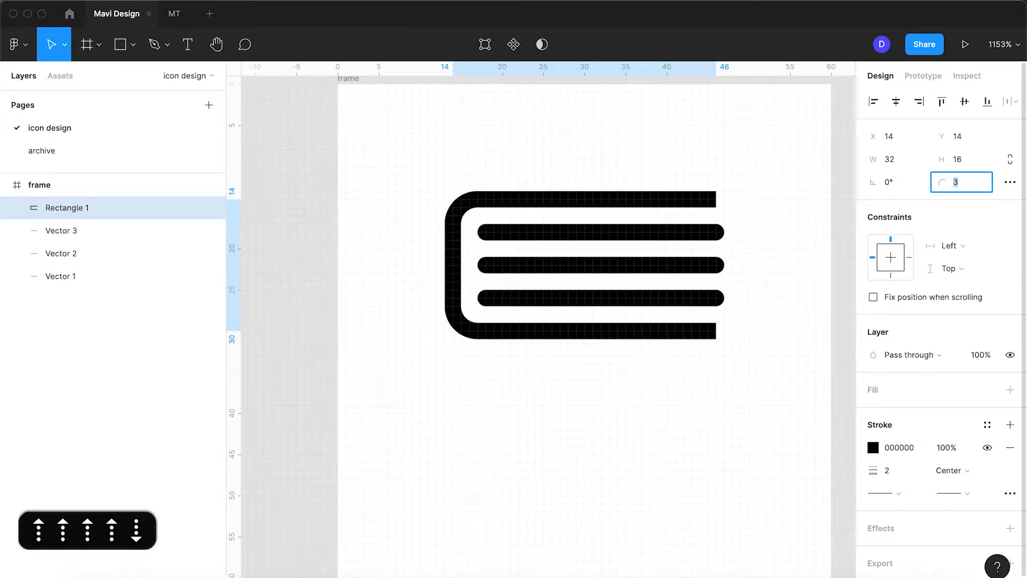
left_click(818, 284)
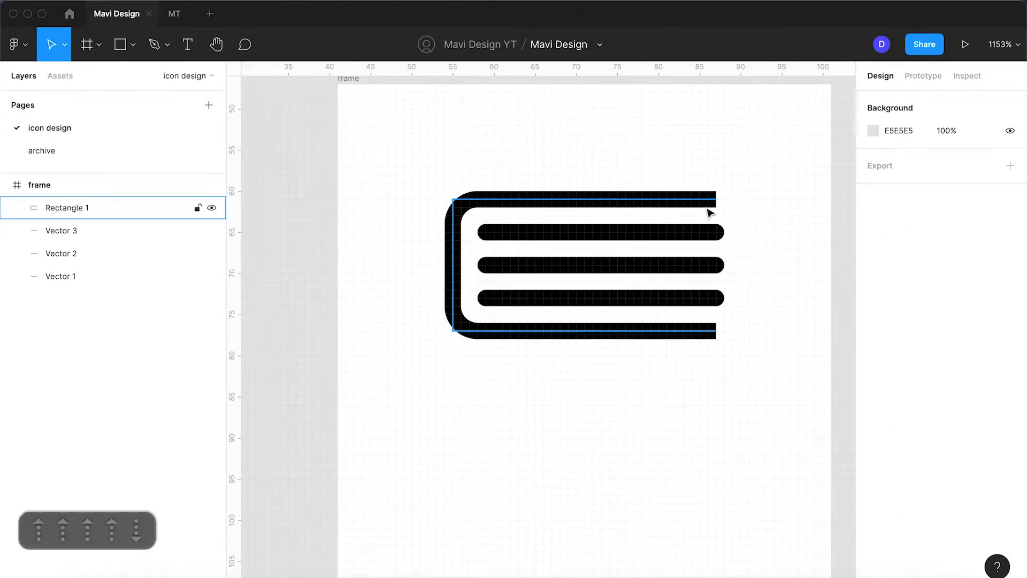
Set the open outline's stroke ends to round caps
left_click(704, 203)
left_click(910, 494)
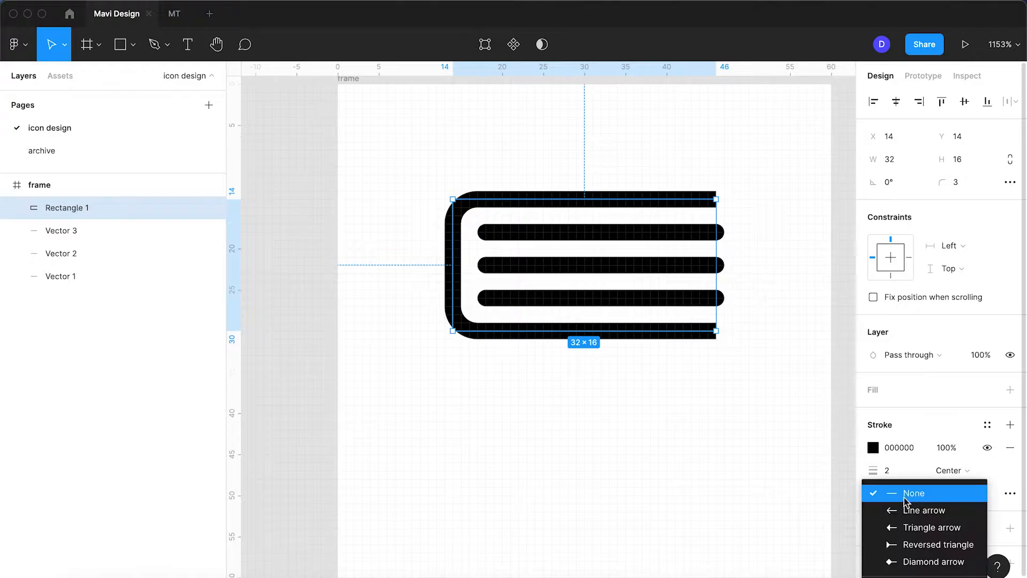
left_click(903, 557)
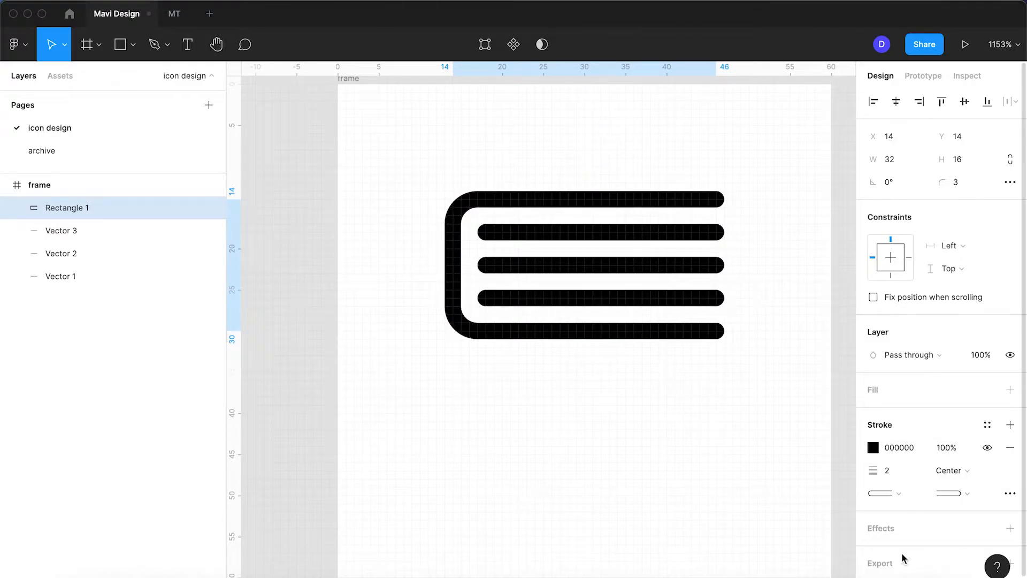
left_click(731, 481)
Select the outline and all three lines and move them up 6 px within the frame
scroll(731, 481, "down", 3)
left_click_drag(560, 307, 496, 266)
key("Up")
key("Up")
key("Up")
key("Up")
key("Up")
key("Up")
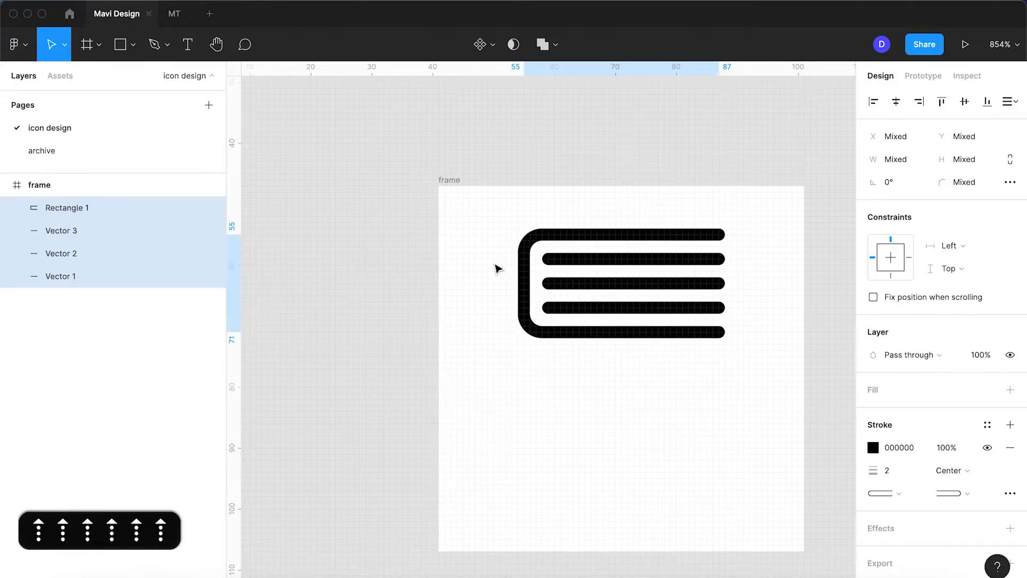
left_click(668, 402)
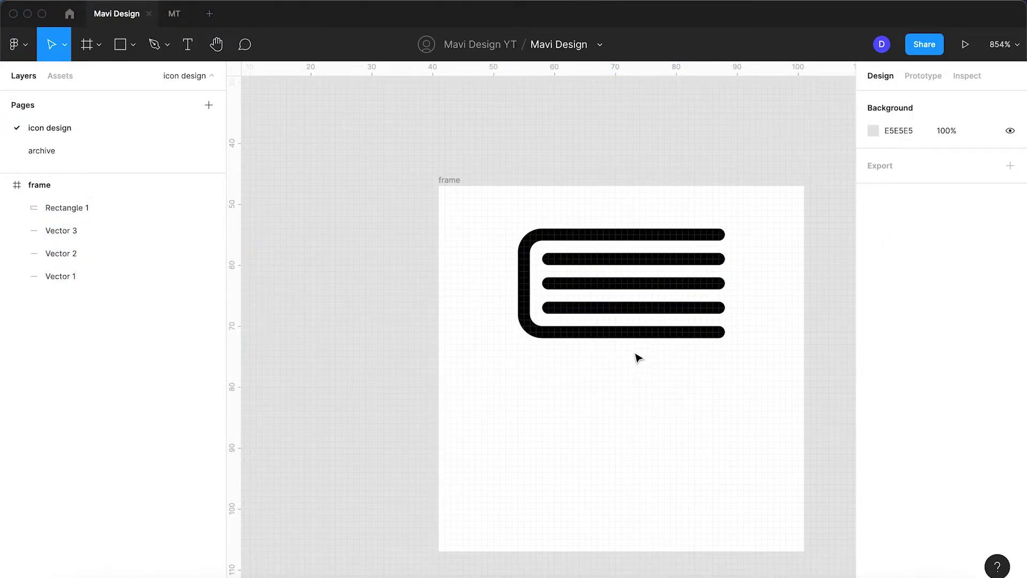
Duplicate the open outline straight down into the lower part of the frame, at about Y 33
scroll(637, 364, "down", 3)
scroll(636, 363, "right", 3)
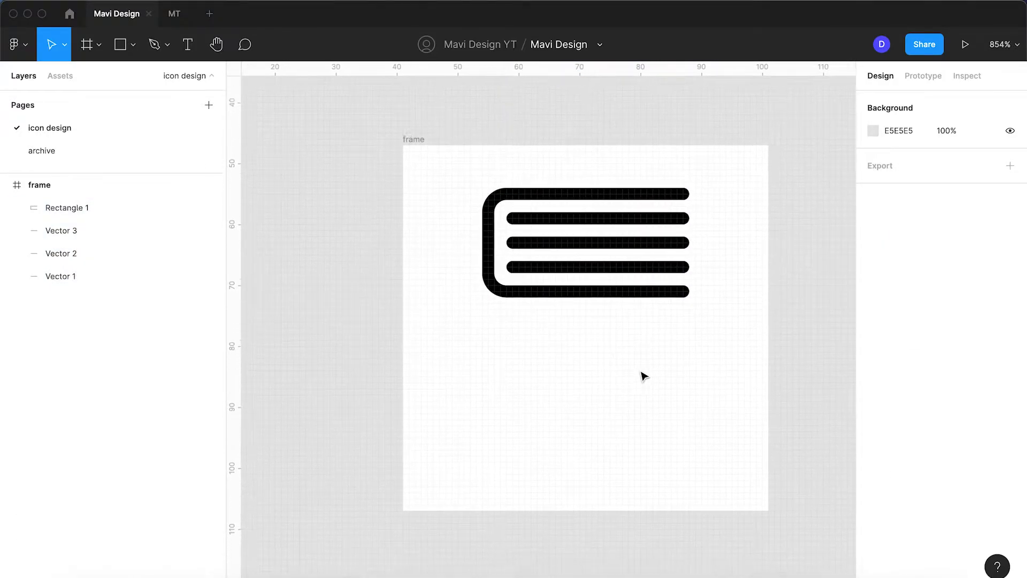
left_click(519, 280)
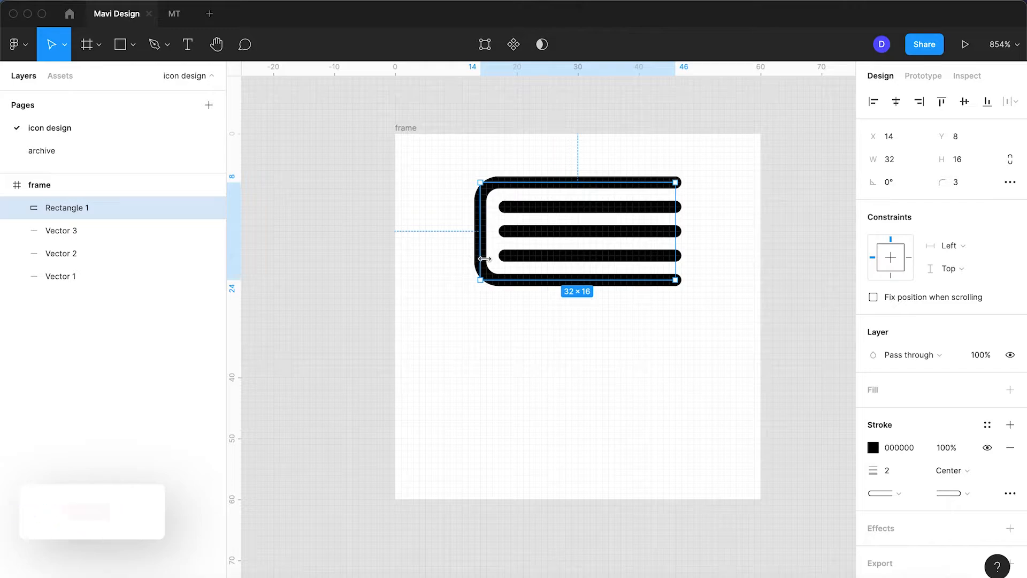
left_click_drag(488, 278, 507, 428)
Delete the upper-right end point of the duplicated outline, leaving an L-shaped line
key("Return")
left_click(675, 335)
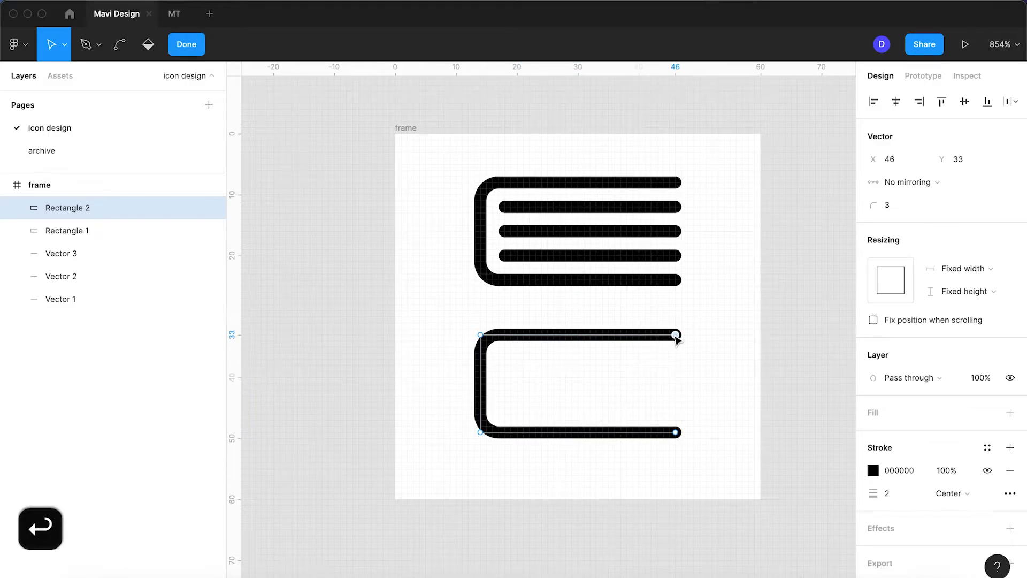
key("BackSpace")
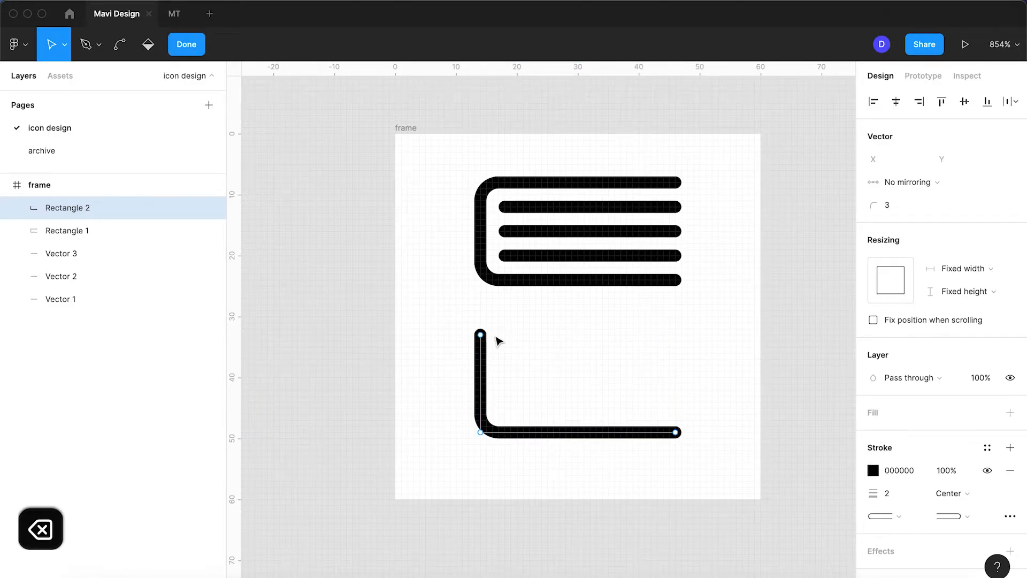
key("Return")
key("Return")
Extend the L-shaped line's upper end point straight up to Y 18, overlapping the left side of the upper outline
left_click(481, 335)
key("Up")
key("Up")
key("Up")
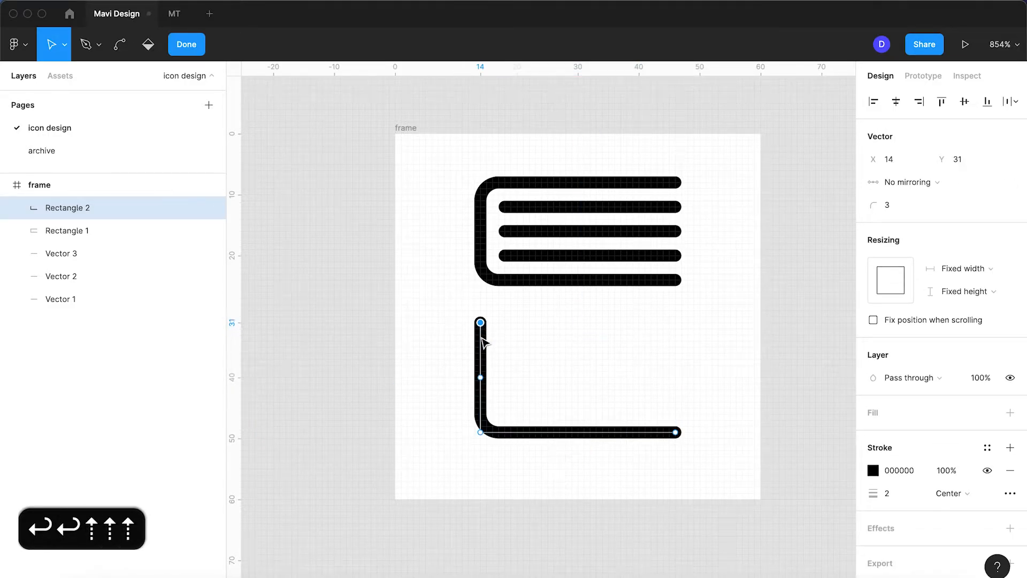
key("Up")
key("Up")
key("Up")
key("Up")
key("Up")
key("Up")
key("Up")
key("Up")
key("Up")
key("Up")
key("Up")
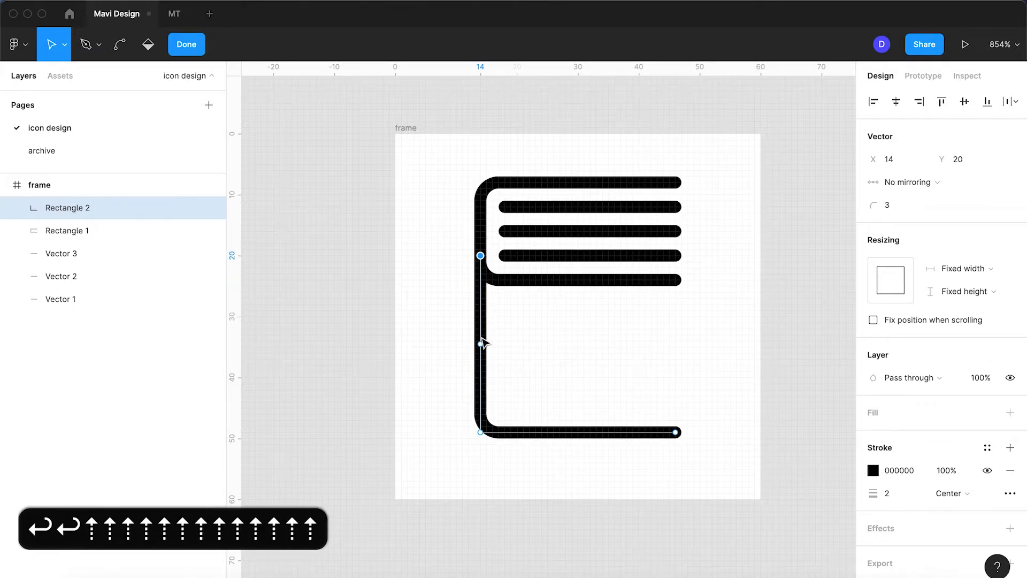
key("Up")
key("Up")
key("Return")
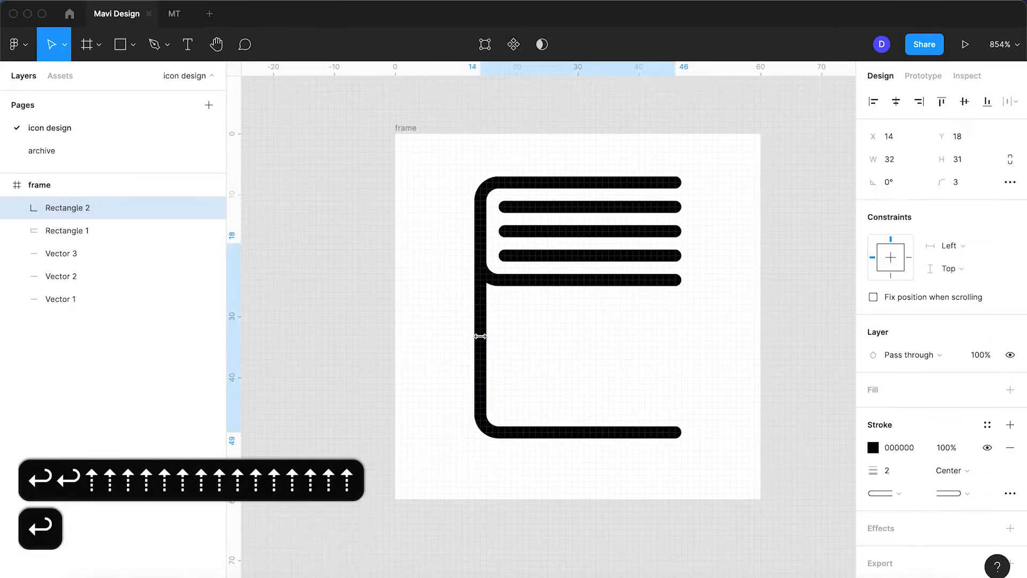
left_click(712, 433)
left_click_drag(559, 296, 462, 169)
left_click(694, 360)
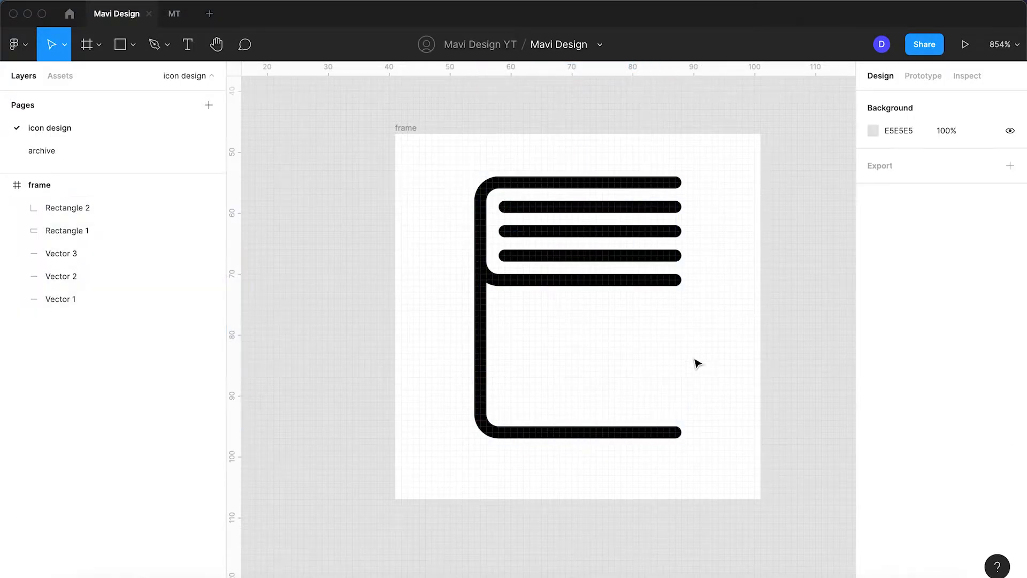
Adjust the vertical position of the L-shaped line, placing it at Y 20
left_click(637, 428)
key("Up")
left_click(651, 470)
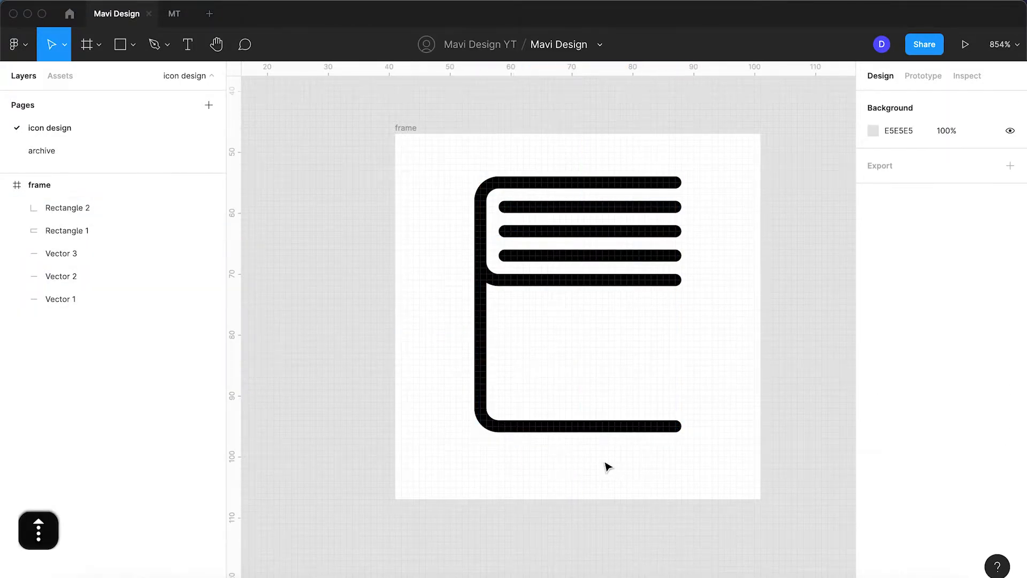
left_click(609, 425)
key("Down")
key("Down")
key("Down")
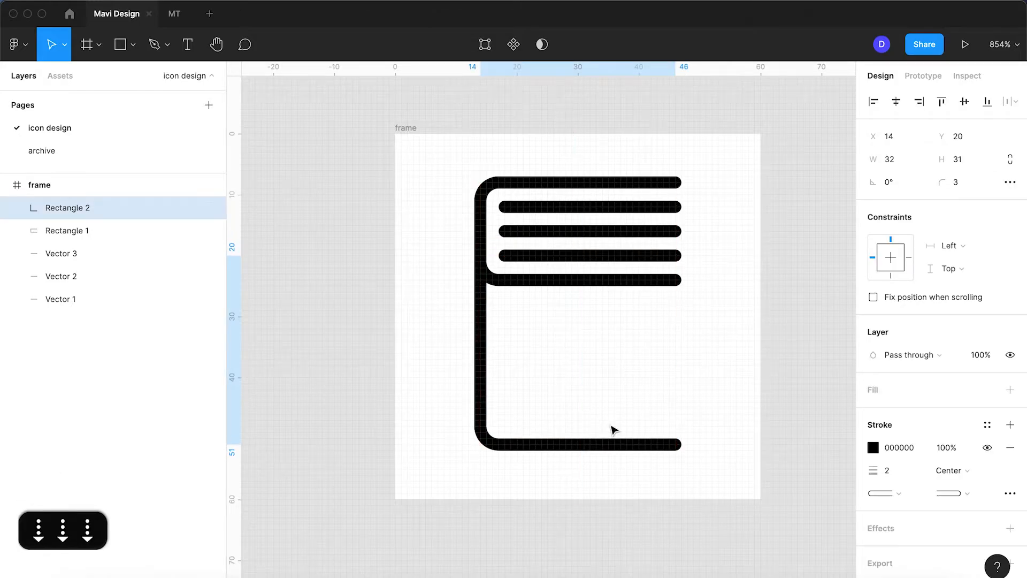
key("Up")
key("Down")
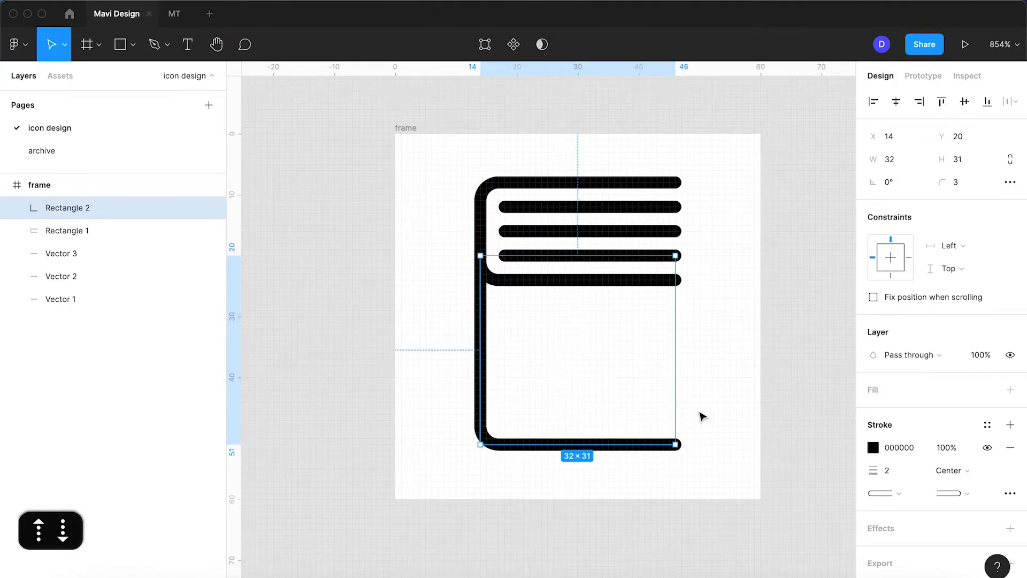
left_click(702, 416)
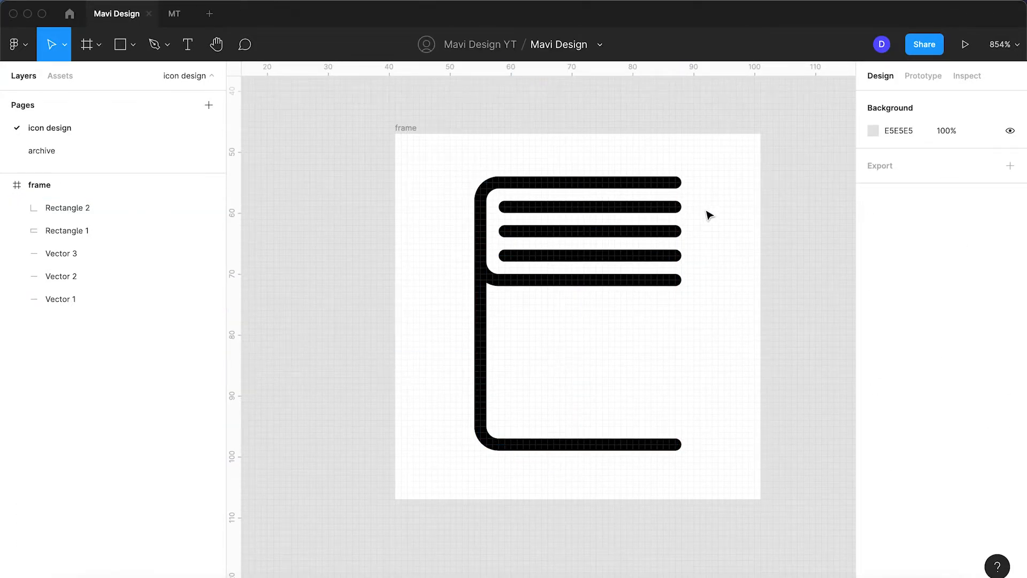
Set the layer opacity of the three parallel inner lines to 40%
left_click_drag(675, 234, 639, 263)
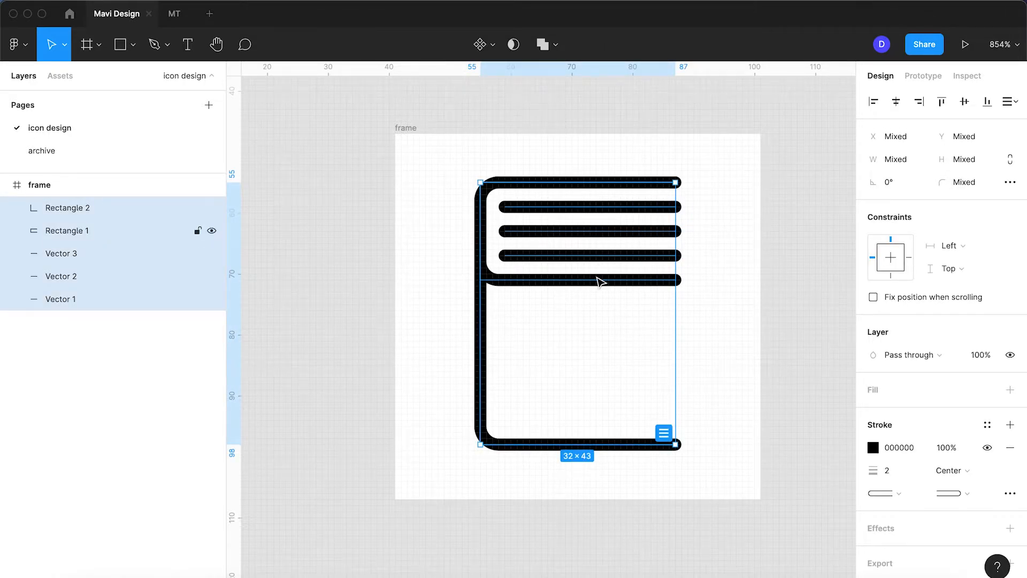
left_click(702, 259)
left_click(657, 209)
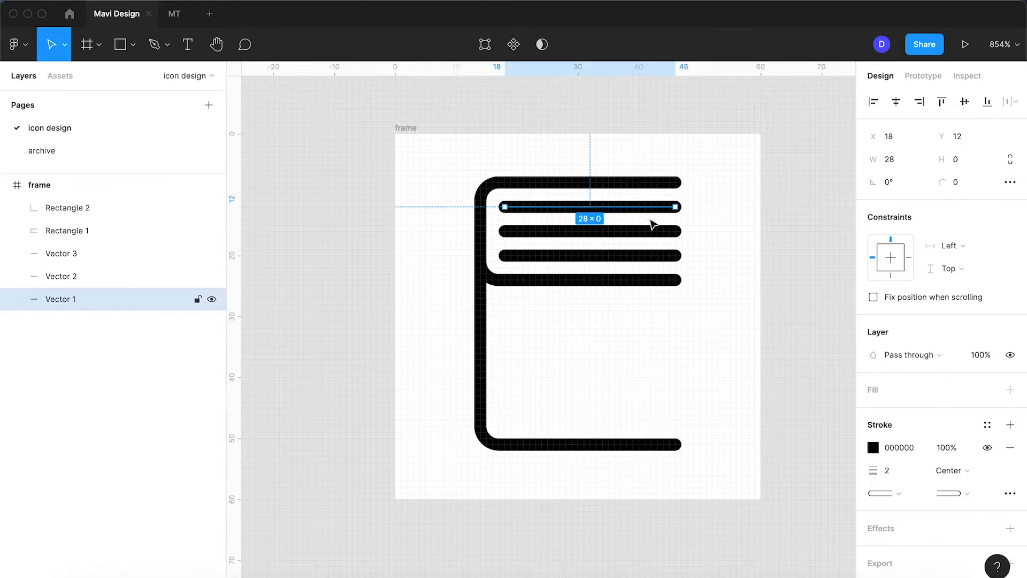
left_click(653, 231, "shift")
left_click(653, 255, "shift")
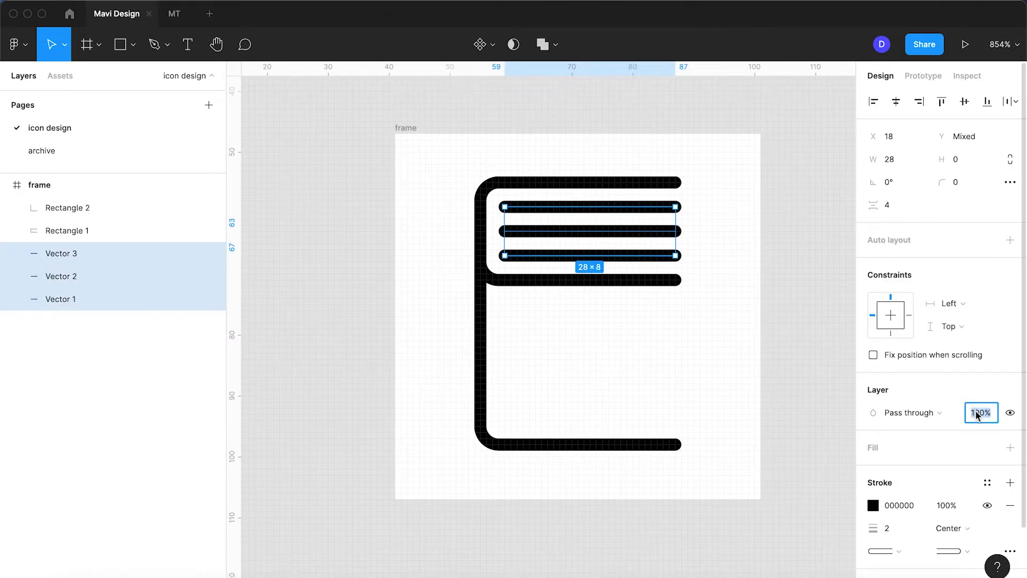
type("40")
key("Return")
left_click(726, 416)
scroll(726, 416, "down", 5)
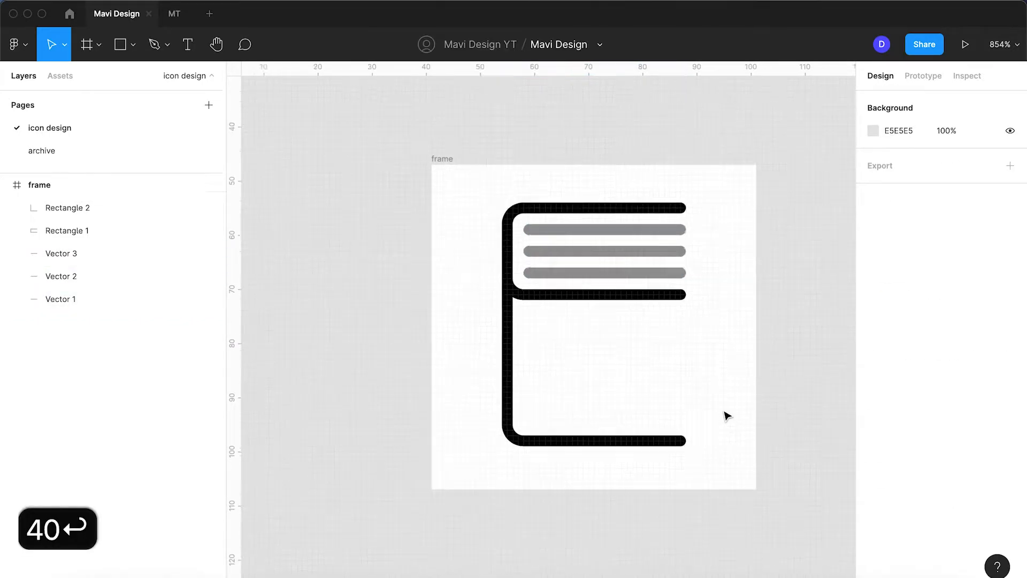
Try closing the lower shape's open side with a separate vertical Pen line at X 46, from Y 24 down to Y 51
scroll(726, 415, "up", 5)
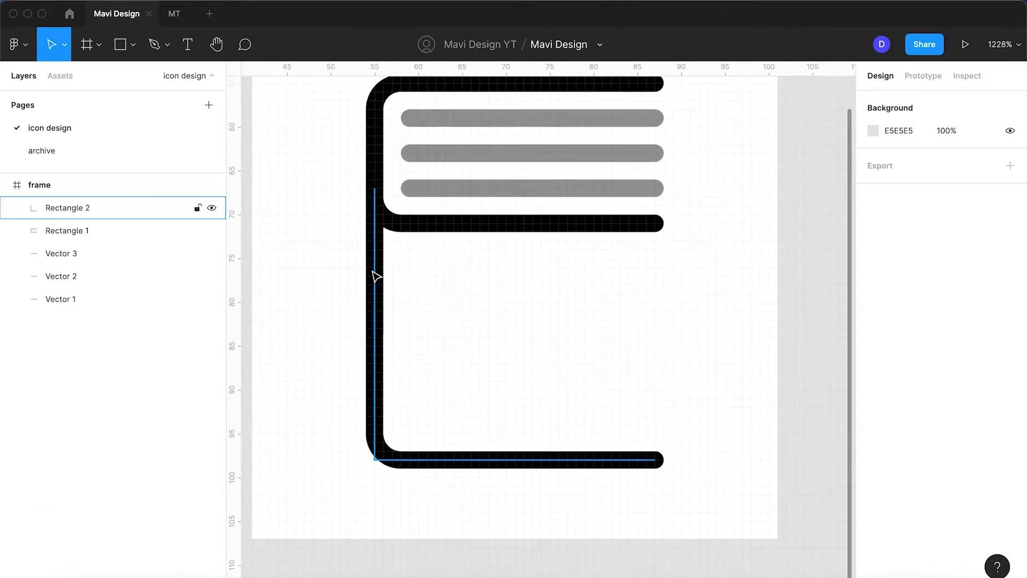
left_click(154, 47)
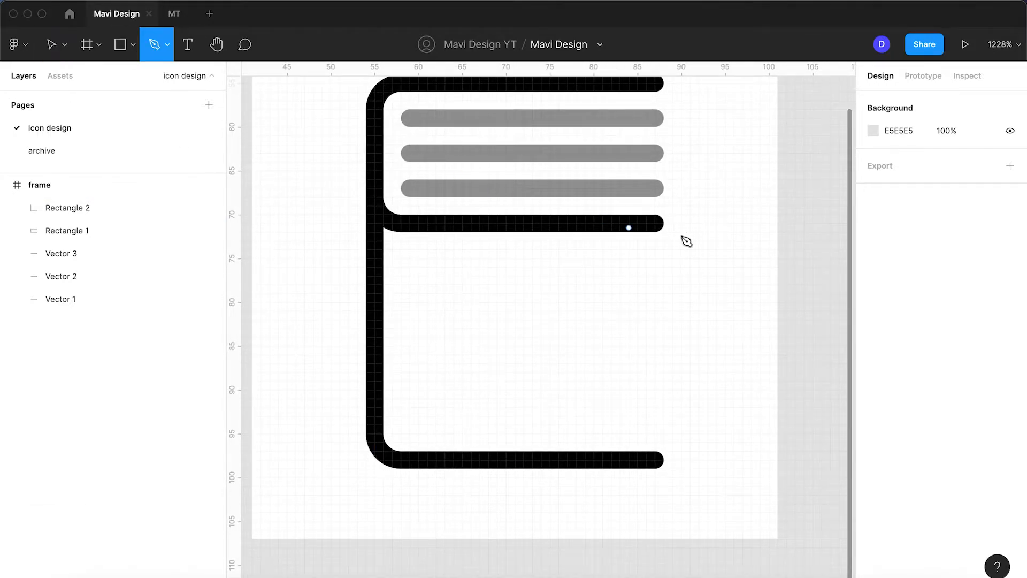
left_click(655, 224)
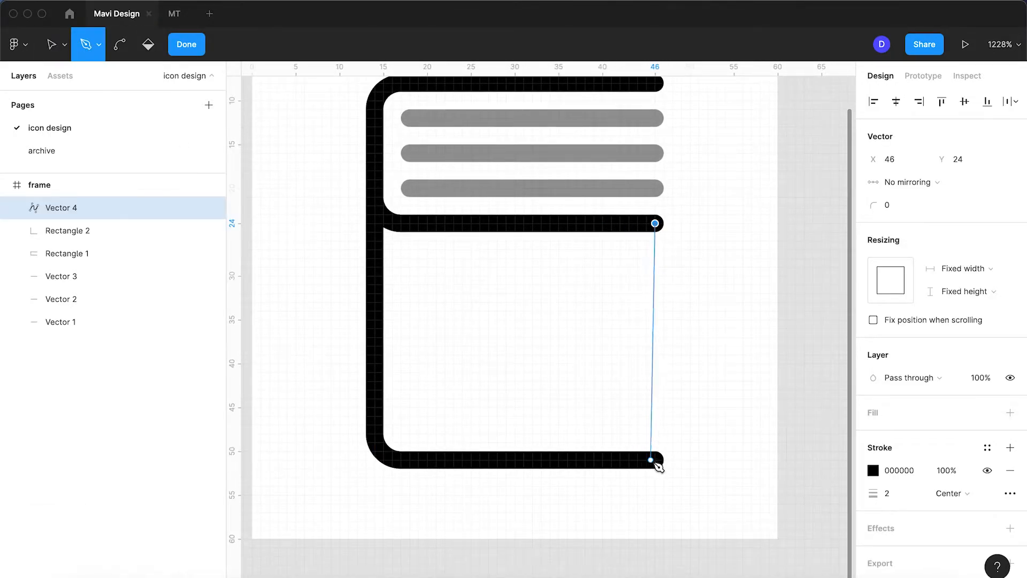
left_click(656, 460)
key("Return")
left_click(711, 440)
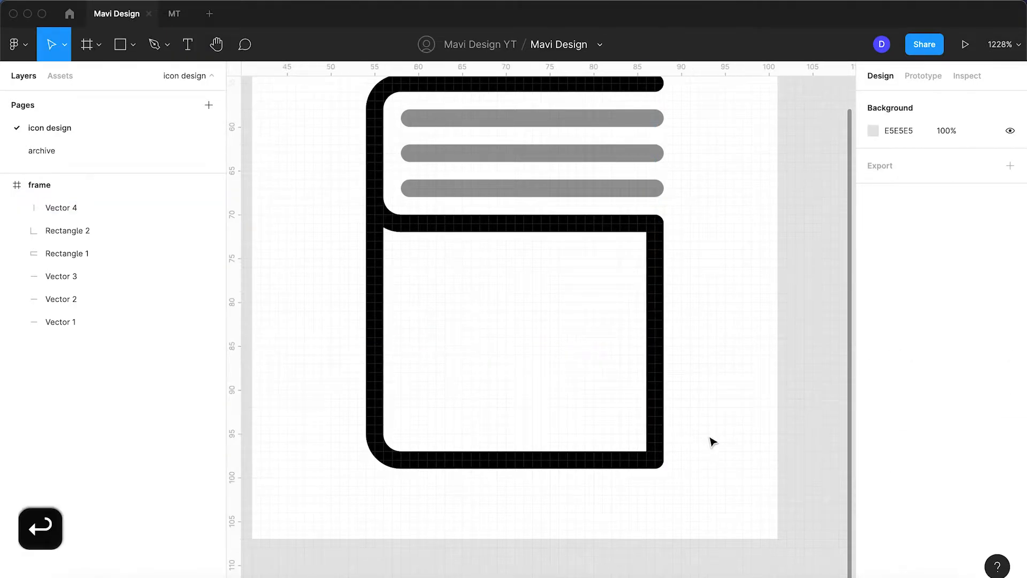
scroll(713, 441, "down", 5)
scroll(713, 442, "up", 5)
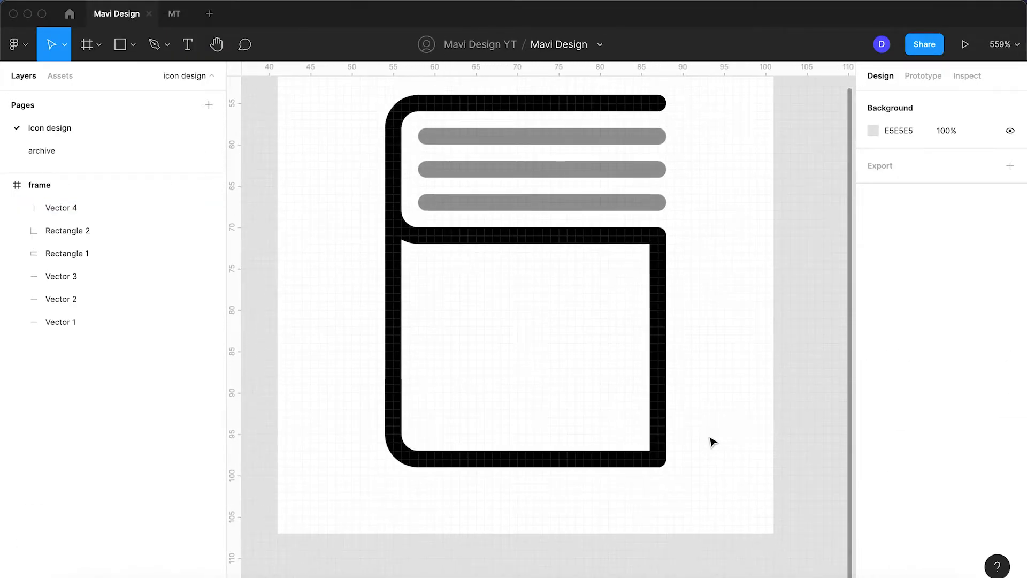
left_click(665, 437)
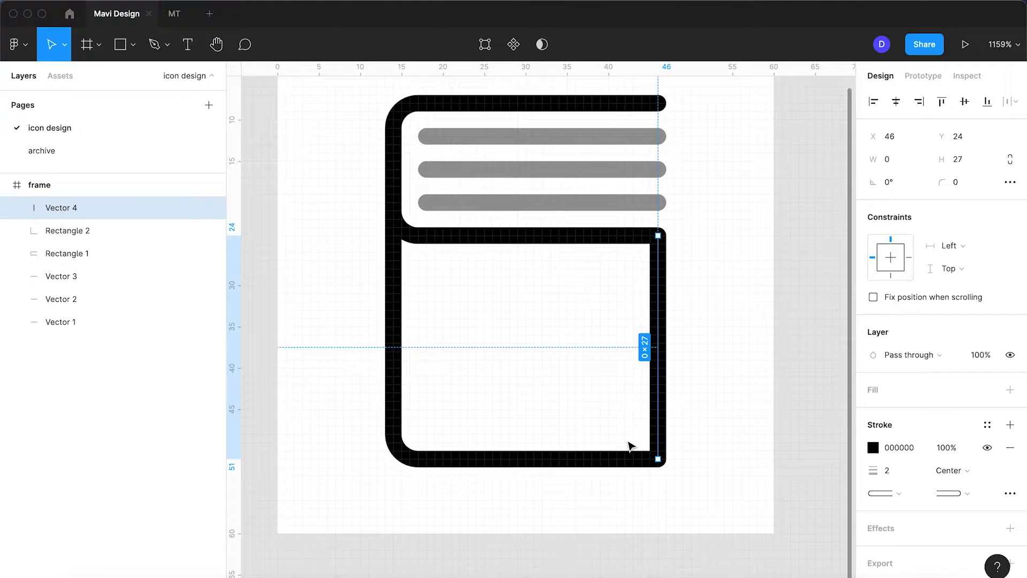
key("BackSpace")
Continue the L-shaped line from its lower-right end point straight up to X 46, Y 24 with the Pen tool
left_click(612, 454)
left_click(164, 53)
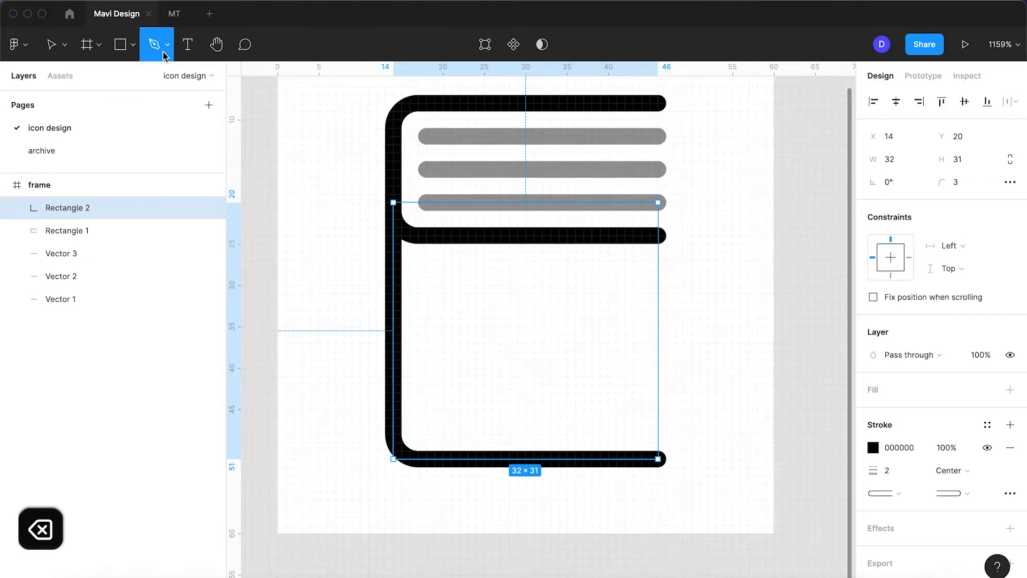
key("Return")
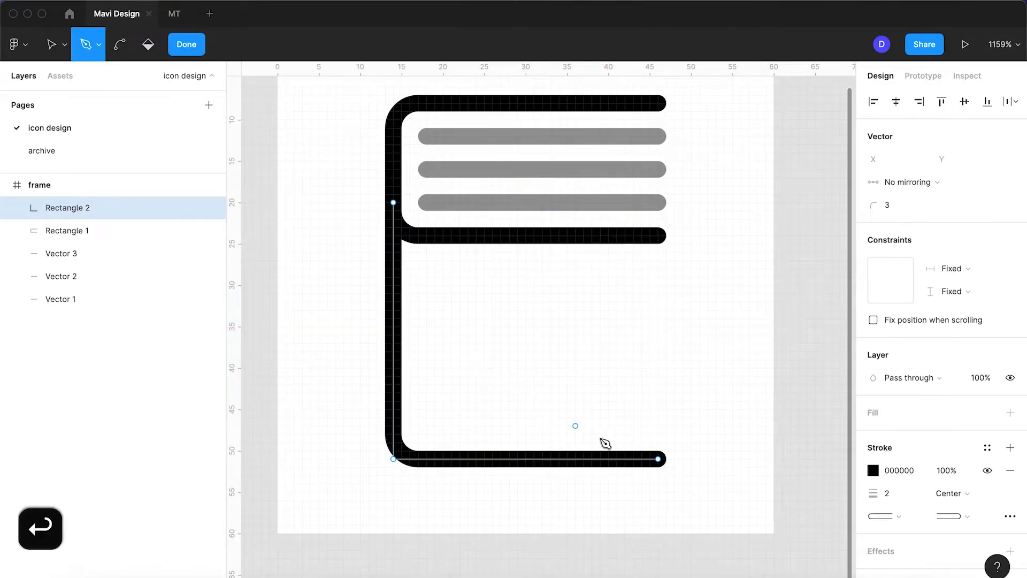
left_click(658, 459)
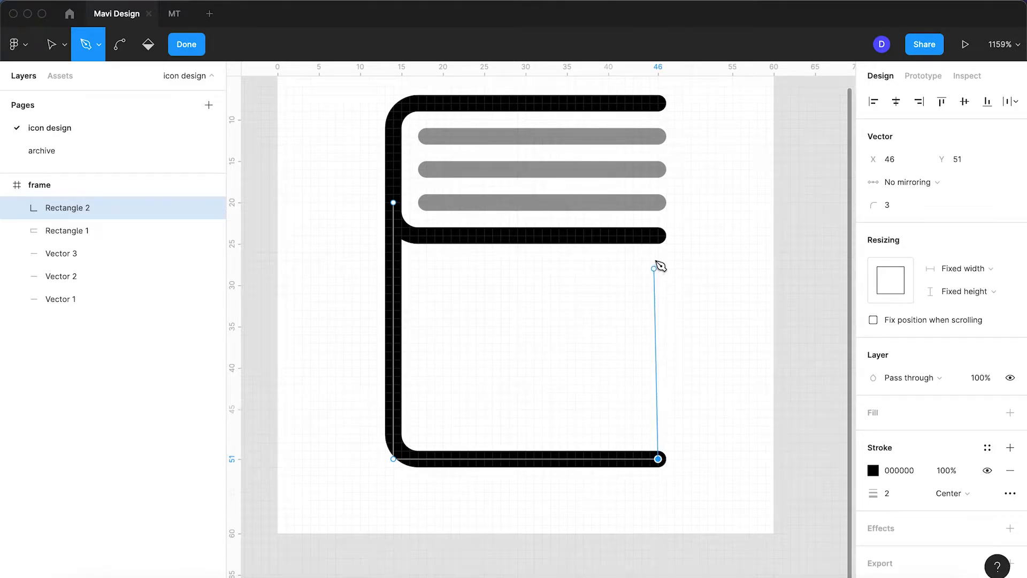
left_click(658, 235)
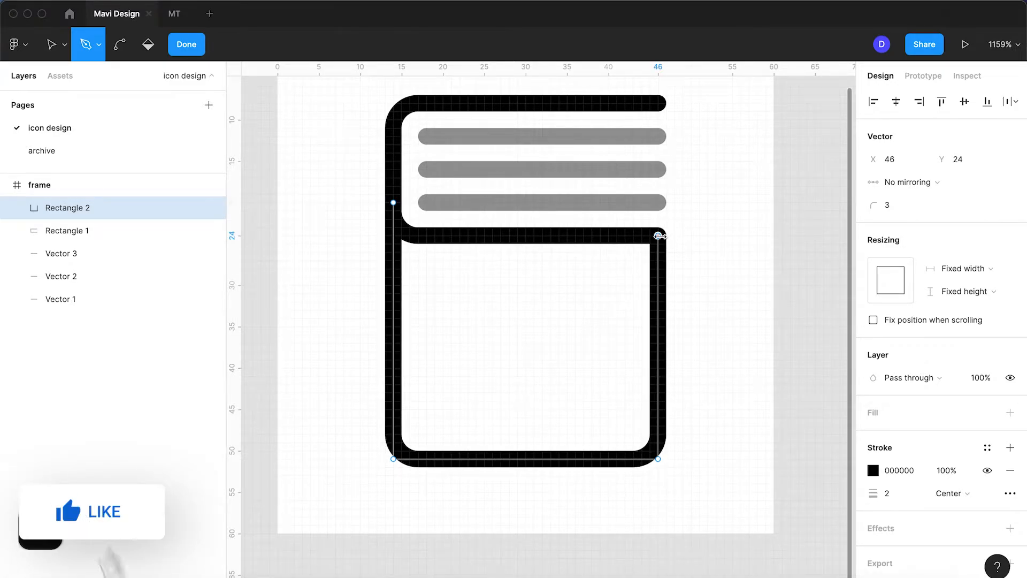
key("Escape")
left_click(697, 396)
scroll(695, 395, "down", 5)
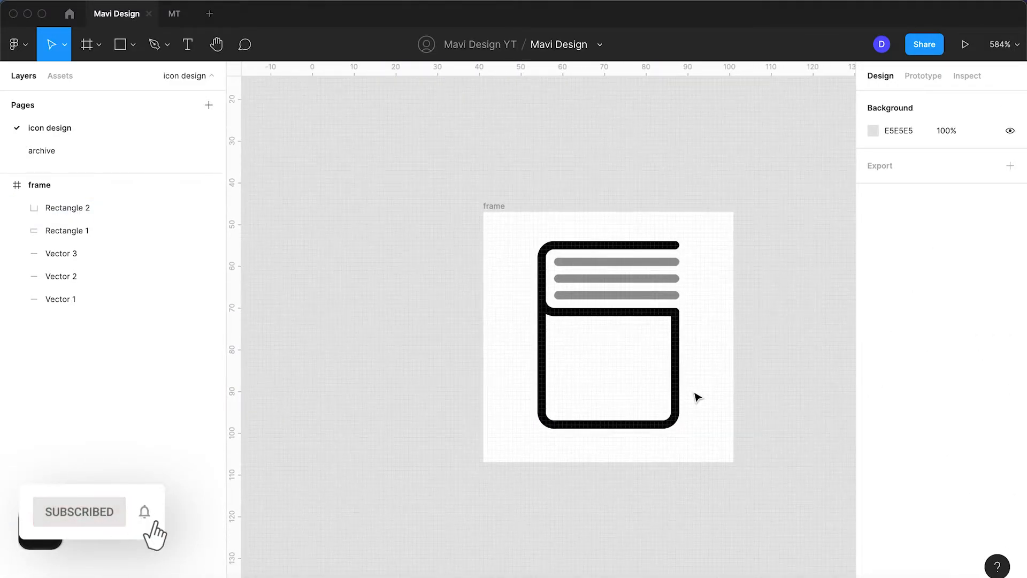
Reduce the corner radius of the lower outline's lower-right point, making it tighter than the lower-left corner
left_click(664, 447)
key("Return")
left_click(665, 444)
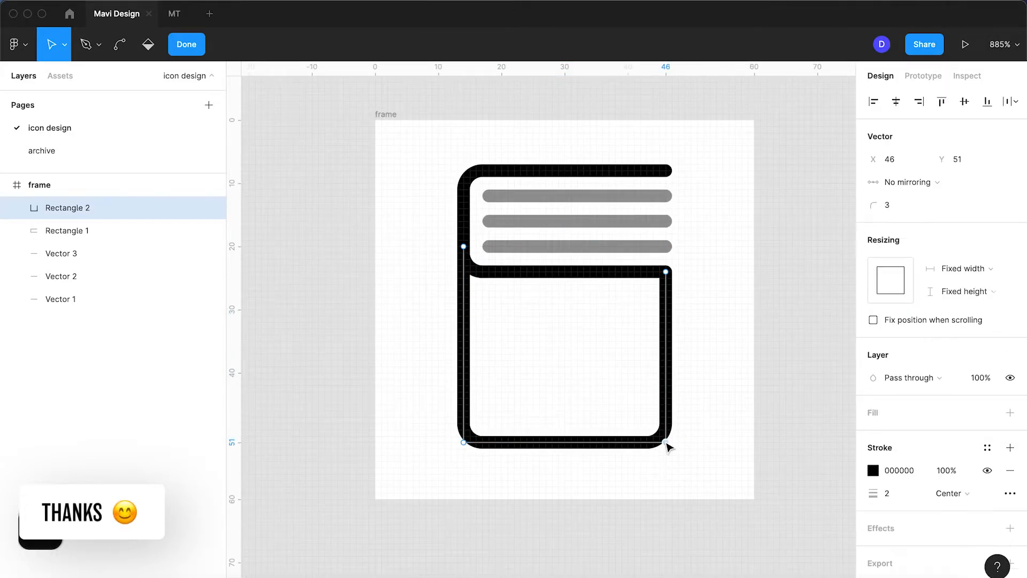
left_click_drag(884, 205, 889, 205)
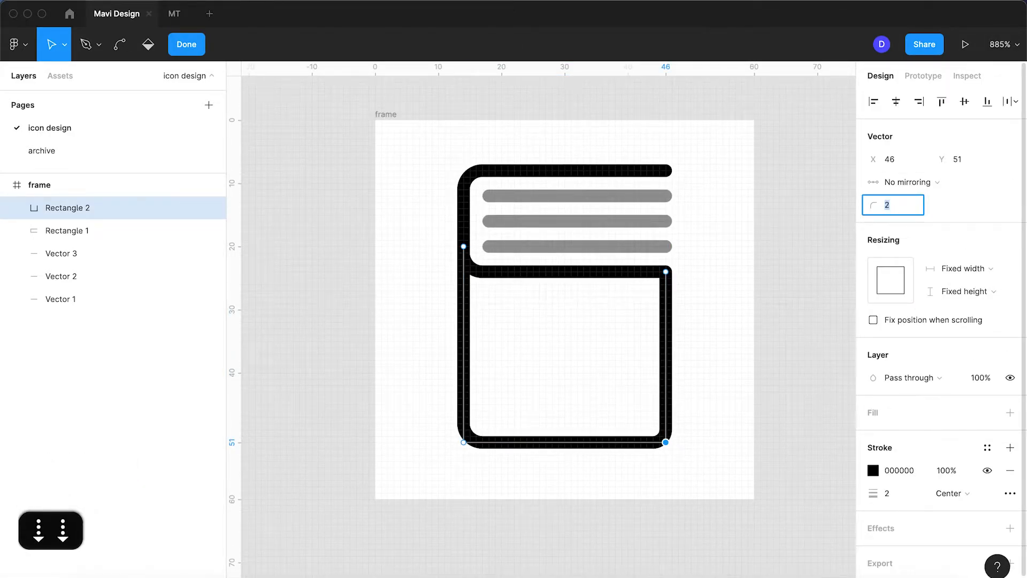
key("Return")
key("Return")
left_click(705, 374)
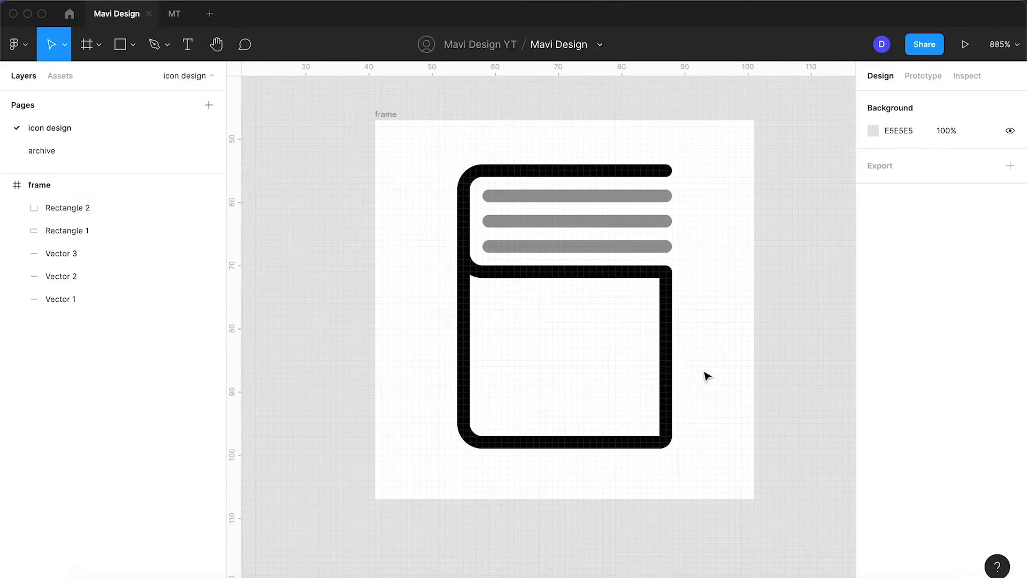
Shorten the three semi-transparent lines together from their right ends to a width of 26
scroll(706, 376, "up", 2)
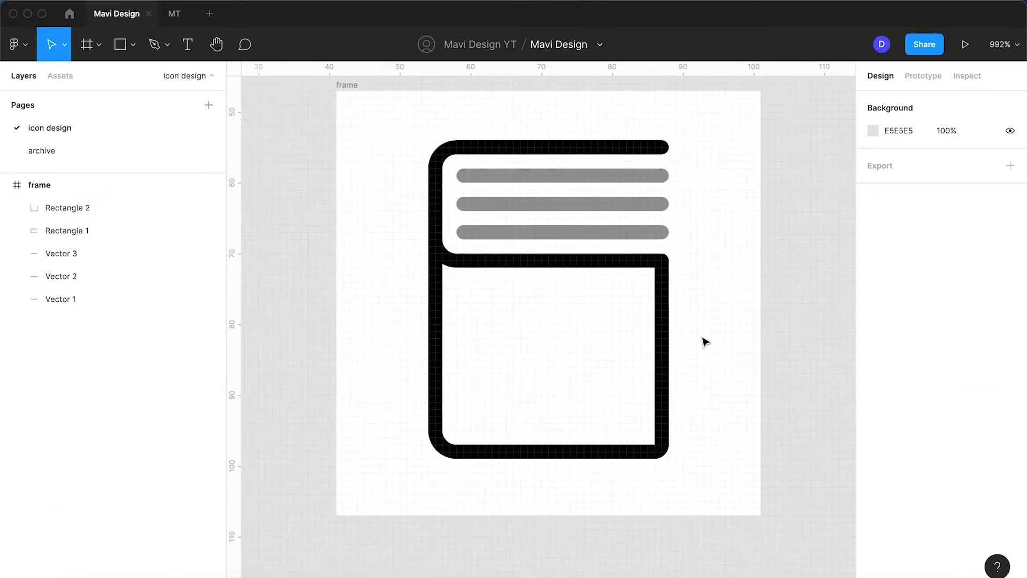
left_click(691, 171)
left_click_drag(690, 169, 699, 210)
left_click(621, 177)
left_click(621, 210, "shift")
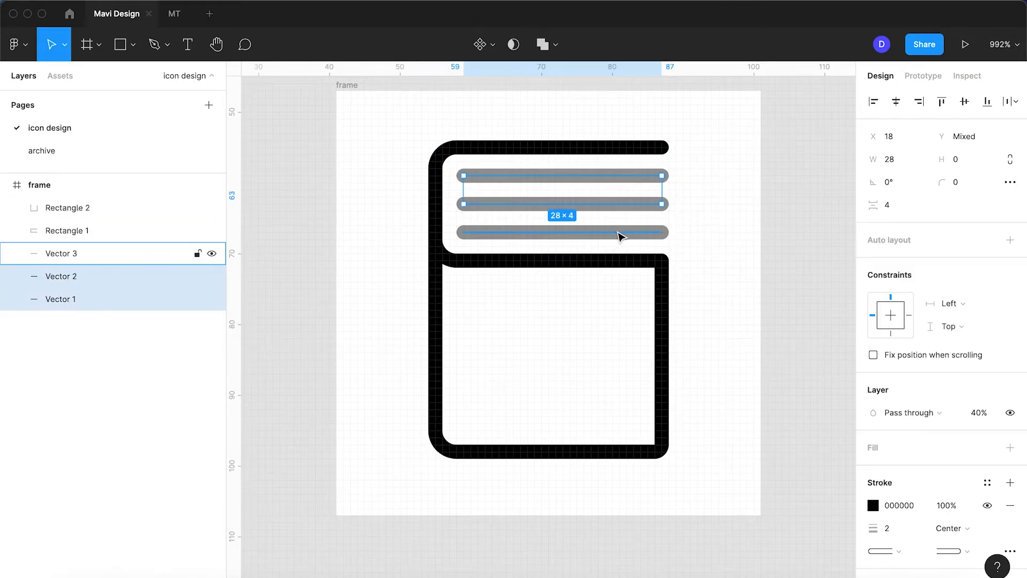
left_click(619, 232, "shift")
left_click_drag(656, 214, 648, 213)
scroll(648, 214, "down", 5)
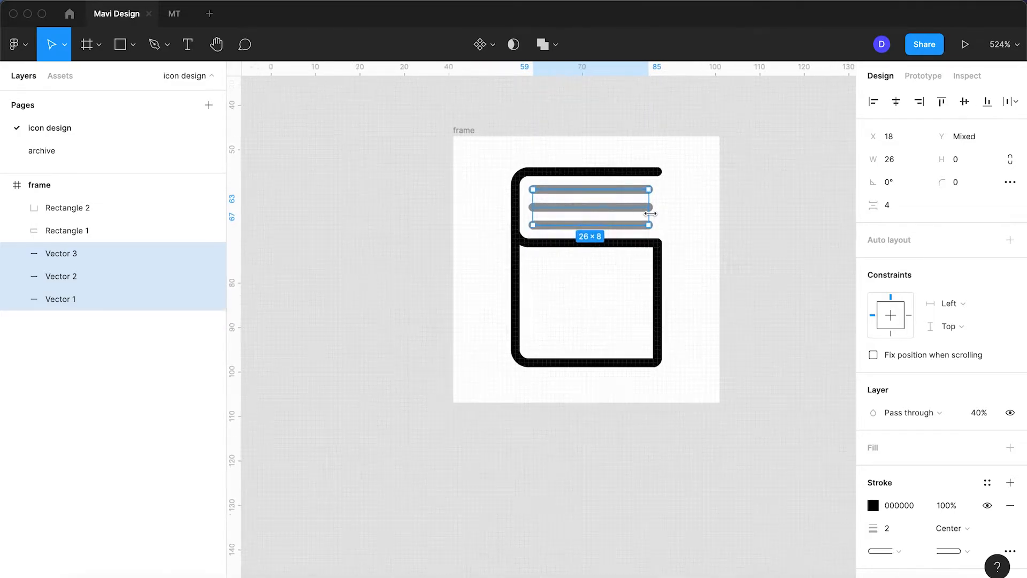
left_click(715, 284)
scroll(715, 284, "down", 5)
key("shift+1")
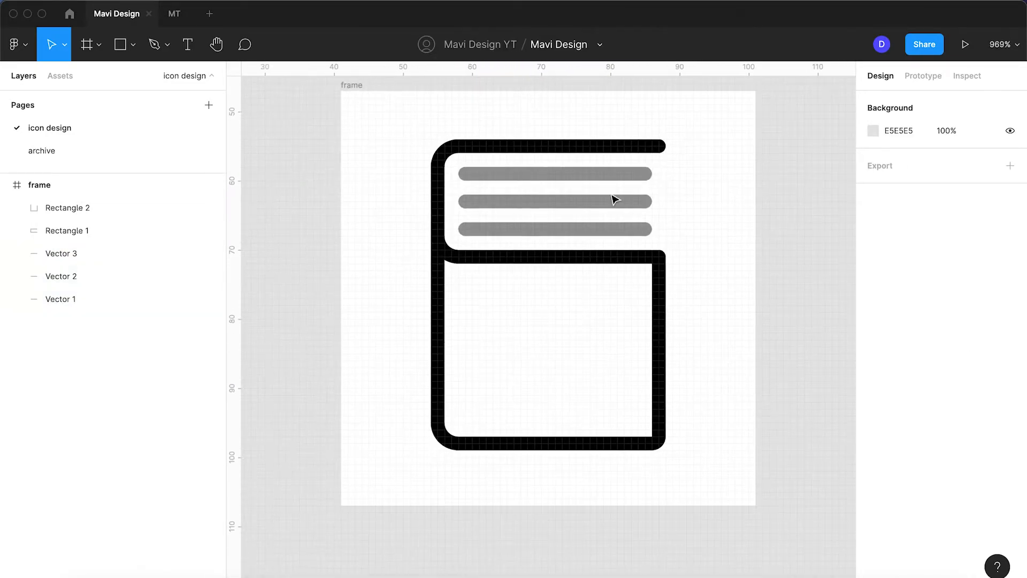
Lengthen the three semi-transparent lines together until their right ends line up with the outlines' right edge
left_click(591, 174)
left_click(592, 203, "shift")
left_click(591, 228, "shift")
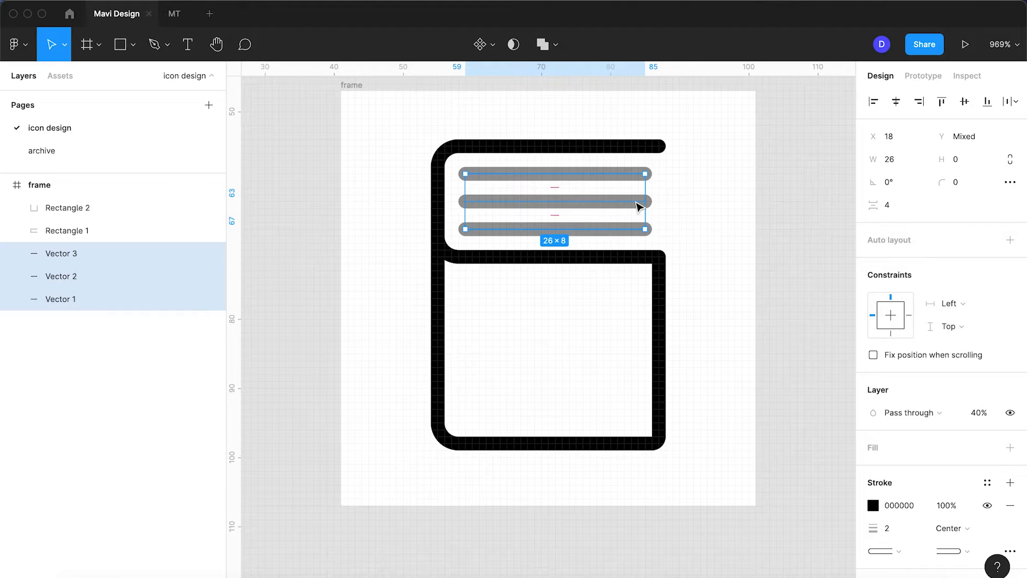
left_click_drag(641, 201, 658, 201)
left_click(629, 291)
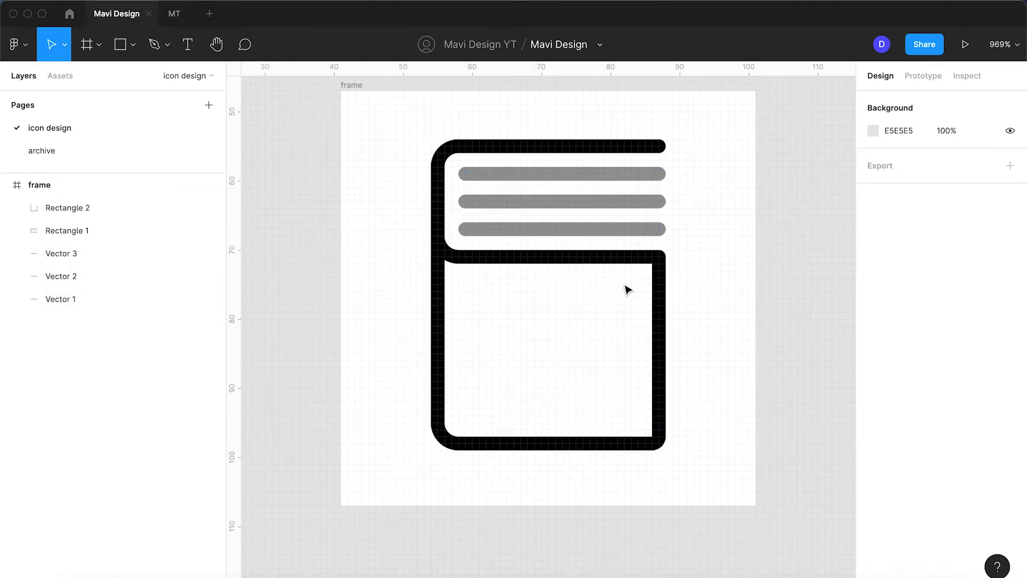
Extend the lower outline from its upper-right end point horizontally left to about X 35, overlapping the upper outline's bottom line
left_click(625, 258)
left_click(660, 292)
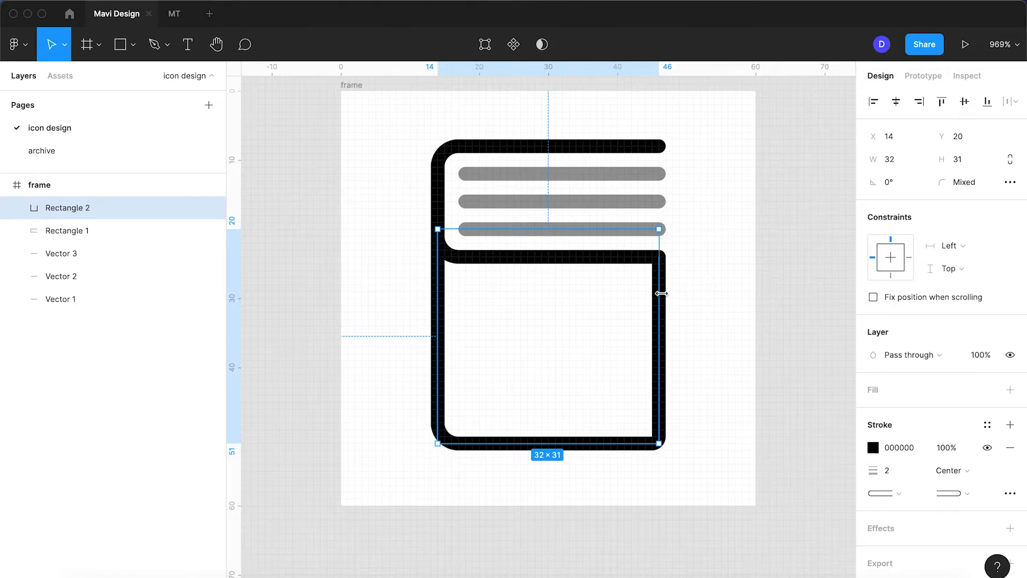
left_click(154, 45)
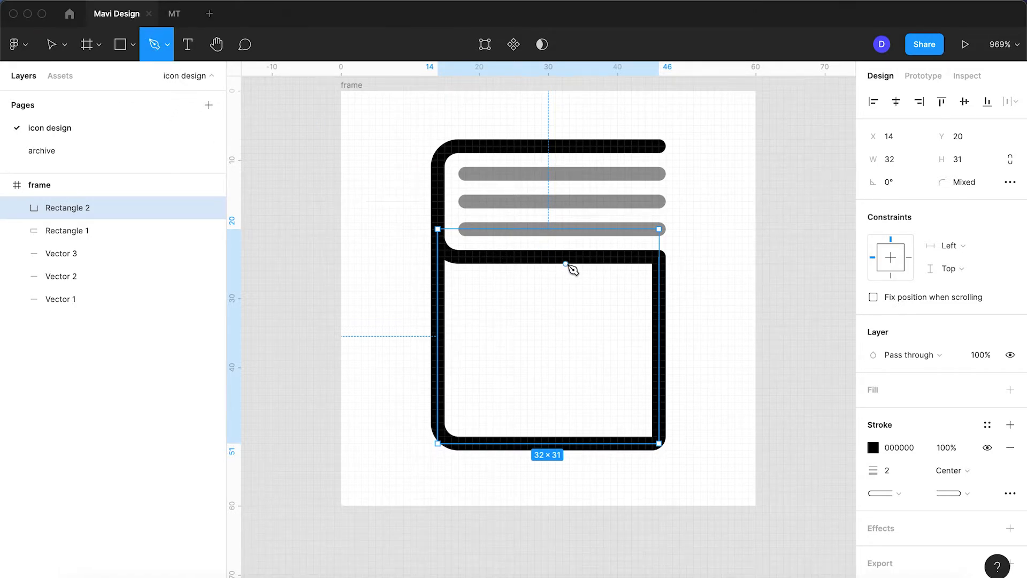
key("Return")
left_click(659, 258)
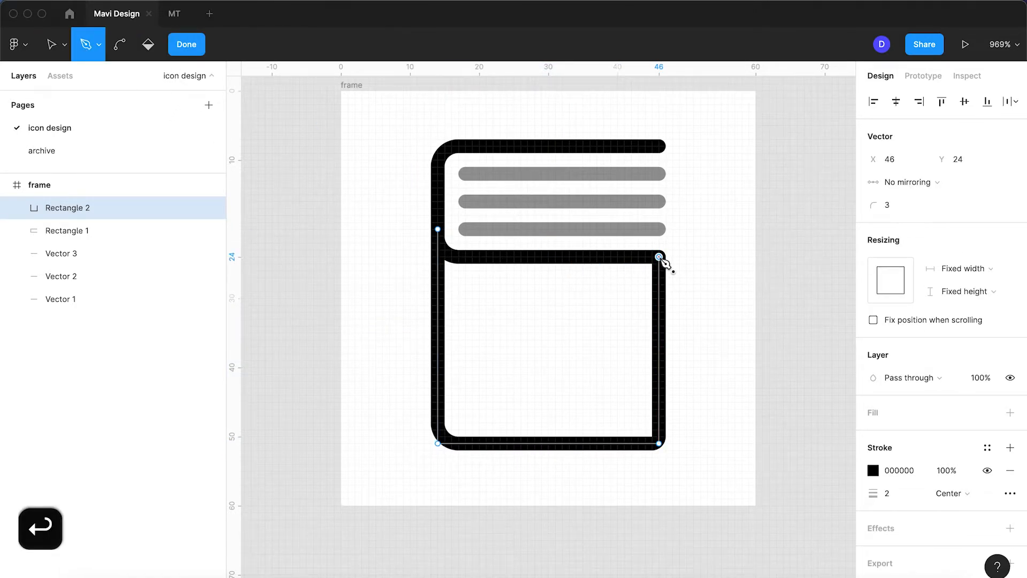
left_click(589, 257)
key("Return")
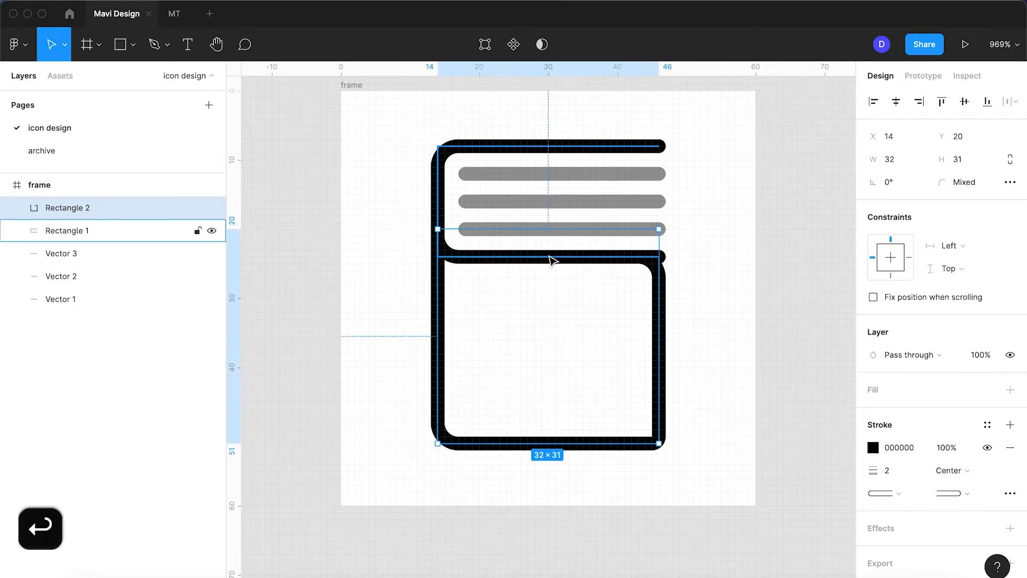
Move the upper outline's lower-right end point left so it stops short of the lower outline's rounded upper-right corner
left_click(552, 259)
key("Return")
left_click(660, 257)
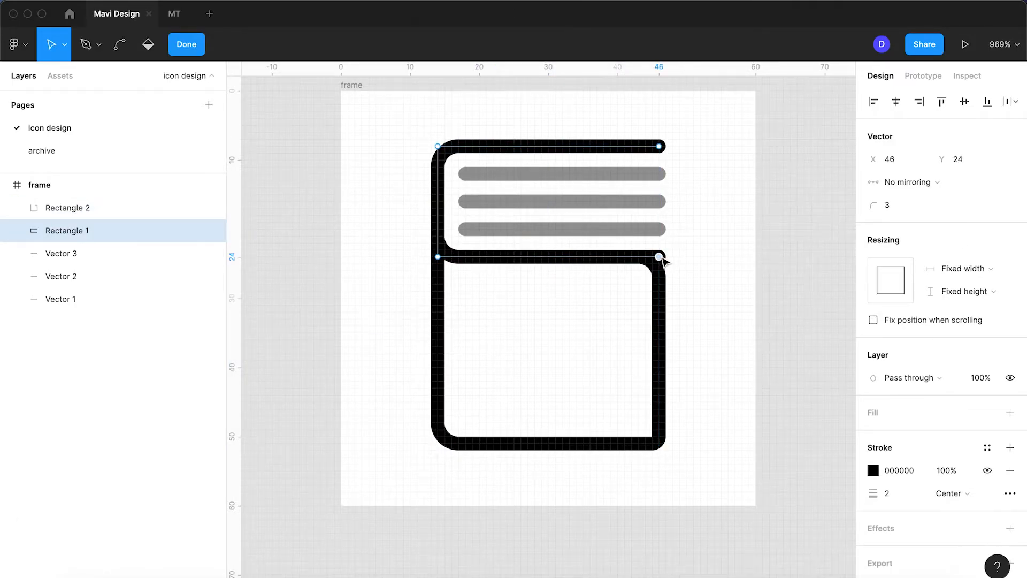
key("shift+Left")
key("Return")
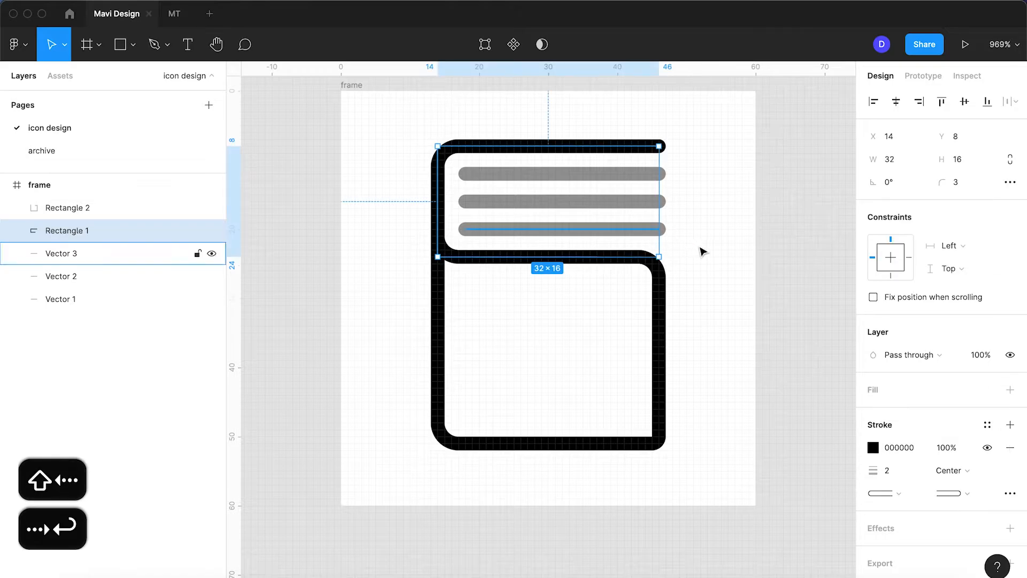
Set the corner radius of the lower outline's upper-right point at X 46, Y 24 to 2
left_click(680, 271)
left_click(662, 280)
key("Return")
left_click(660, 258)
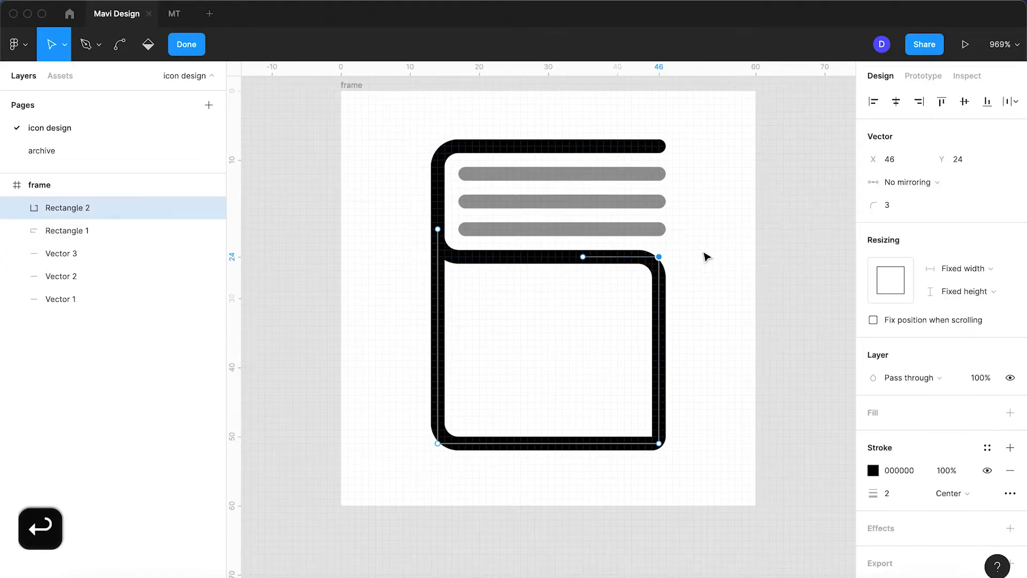
left_click(900, 205)
key("Up")
key("Down")
key("Down")
key("Down")
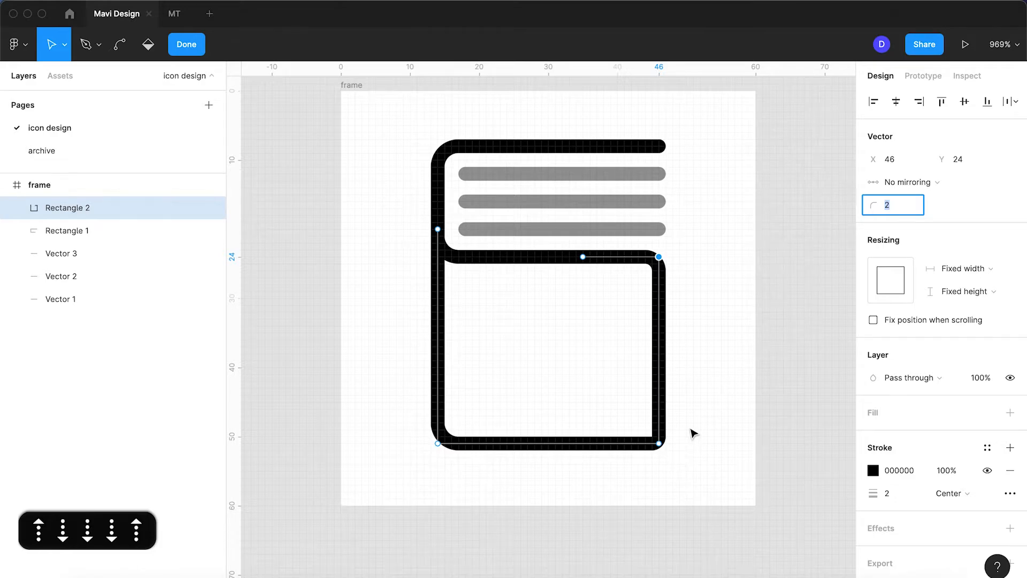
key("Return")
key("Return")
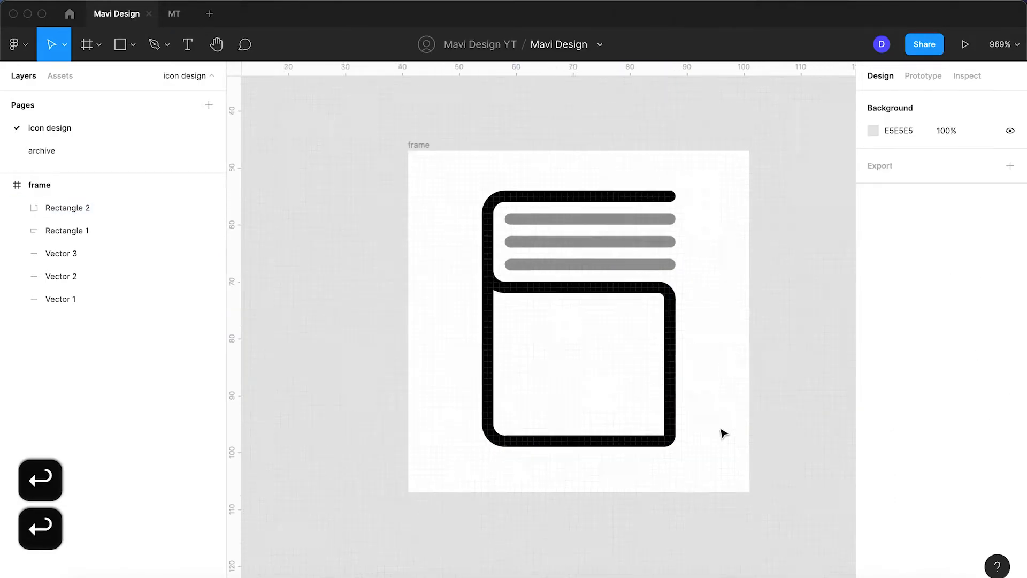
scroll(723, 432, "down", 5)
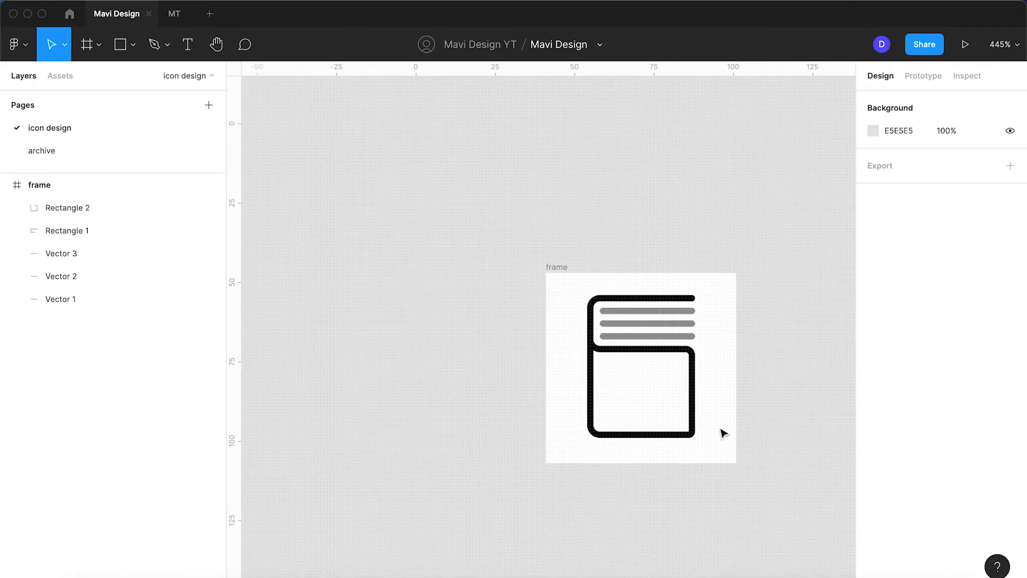
scroll(724, 433, "up", 5)
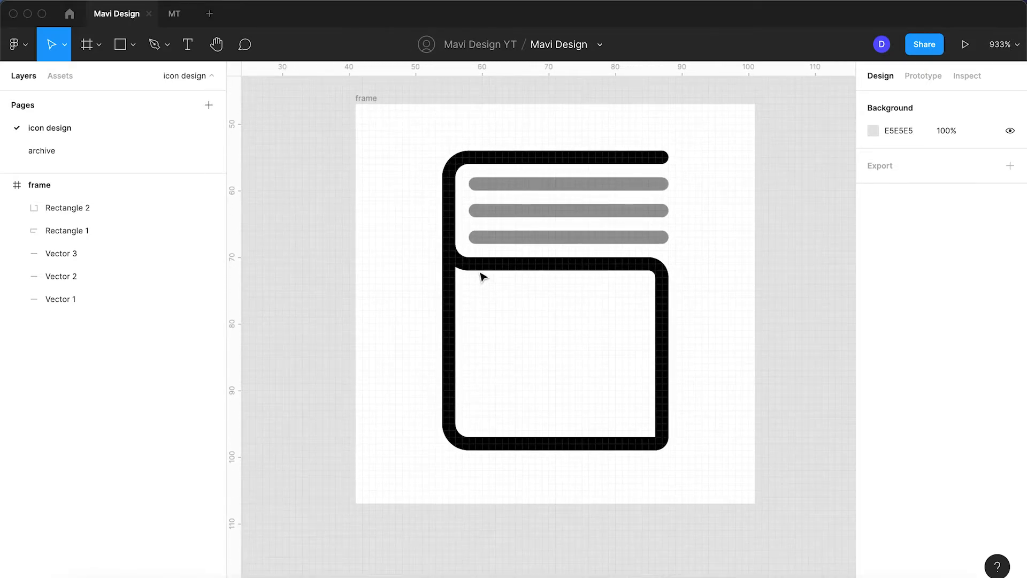
Set the corner radius of the upper outline's two left points at X 14 to 4
left_click(478, 264)
key("Return")
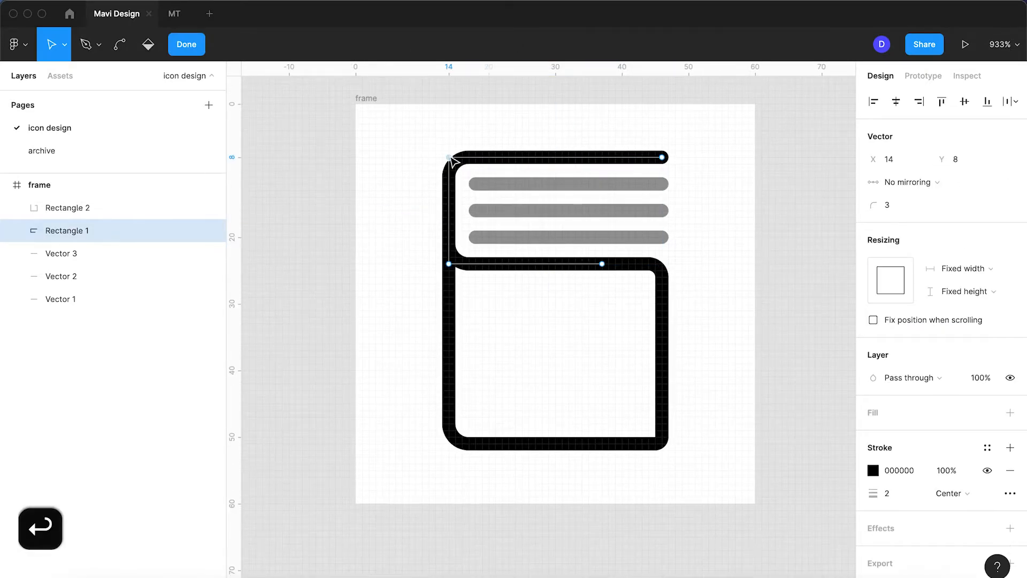
left_click(449, 264)
left_click(888, 205)
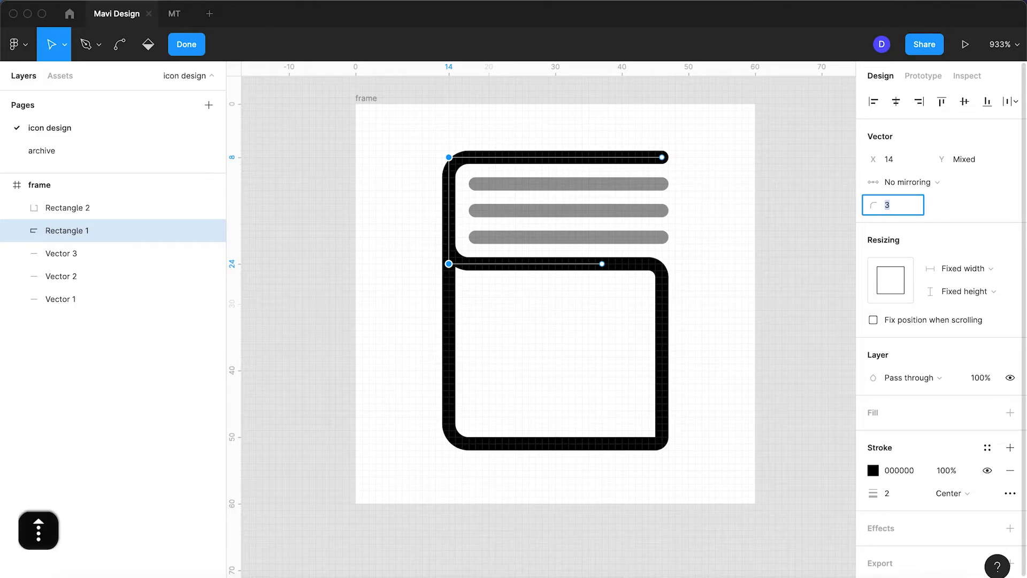
key("Up")
key("Return")
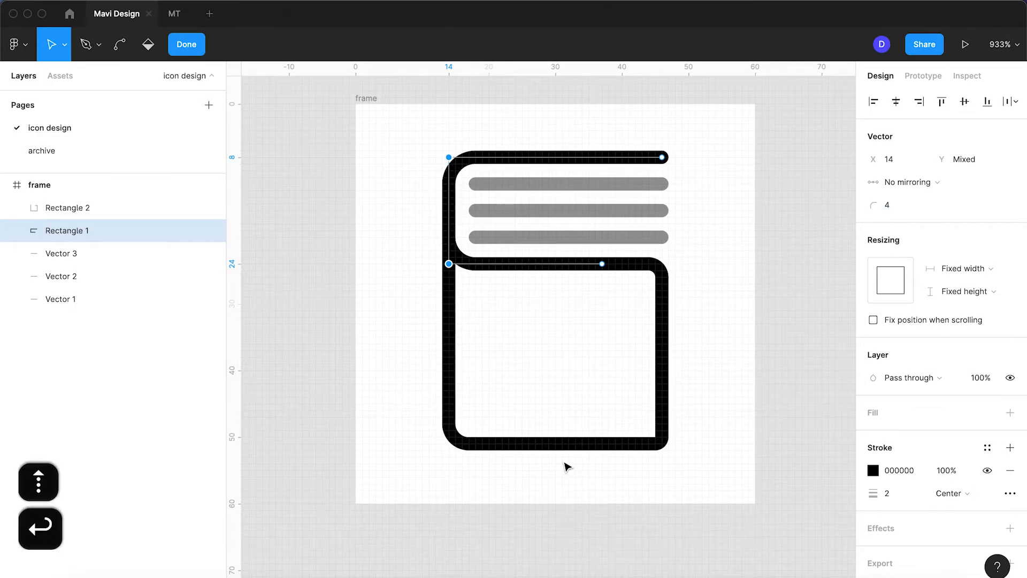
Set the corner radius of the lower outline's lower-left point at X 14, Y 51 to 4
left_click(511, 444)
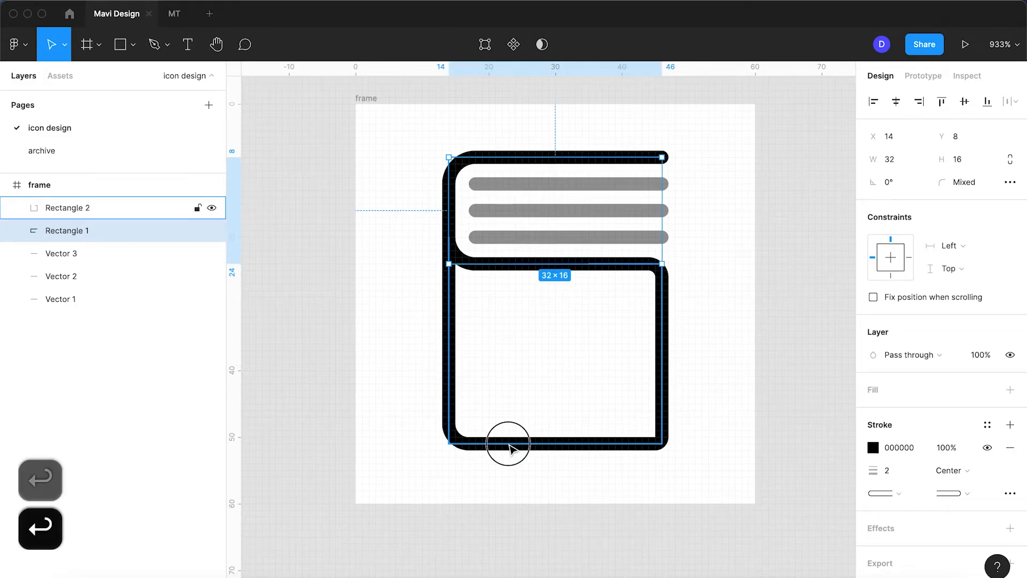
double_click(449, 444)
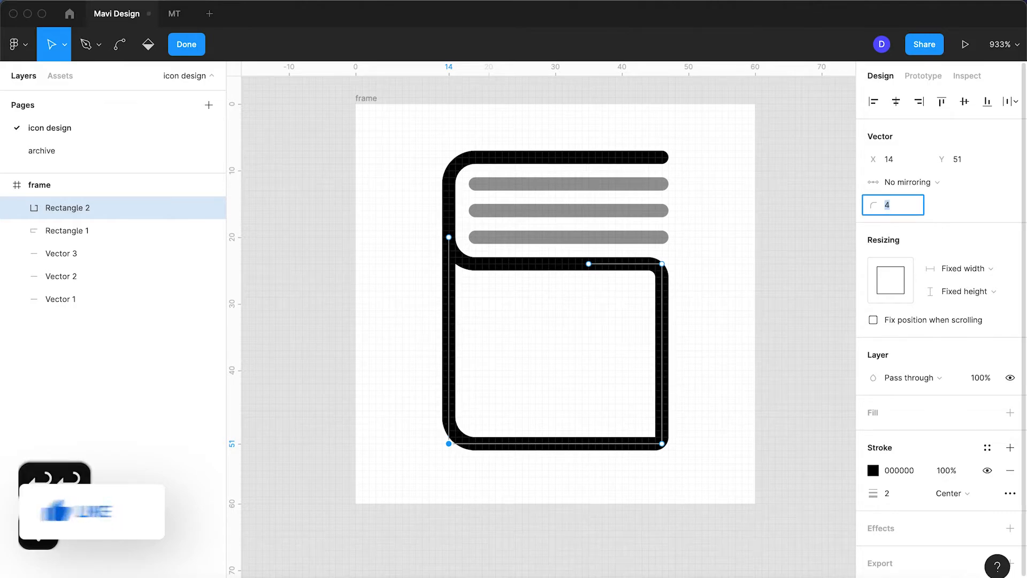
key("Escape")
key("Escape")
Set the corner radius of the lower outline's upper-right point at X 46, Y 24 to 0
left_click(627, 272)
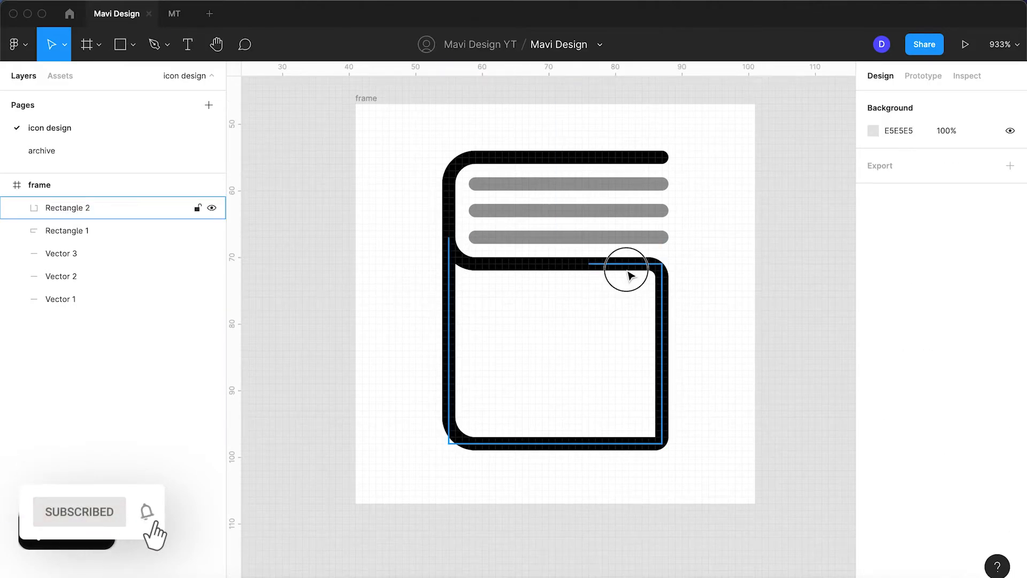
double_click(663, 266)
left_click(898, 205)
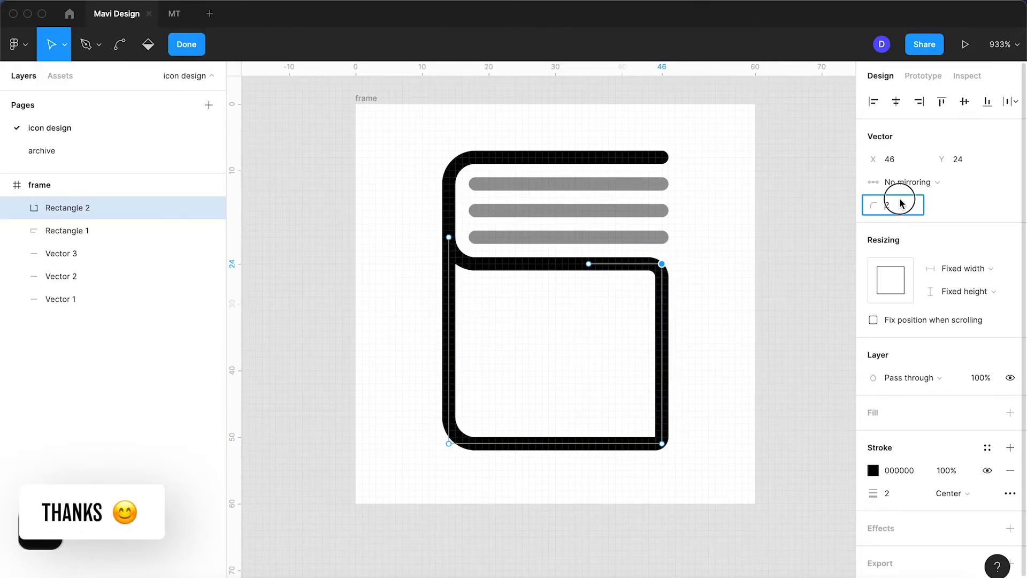
type("0")
key("Return")
Set the corner radius of the lower outline's lower-right point at X 46, Y 51 to 0
left_click(663, 410)
key("Return")
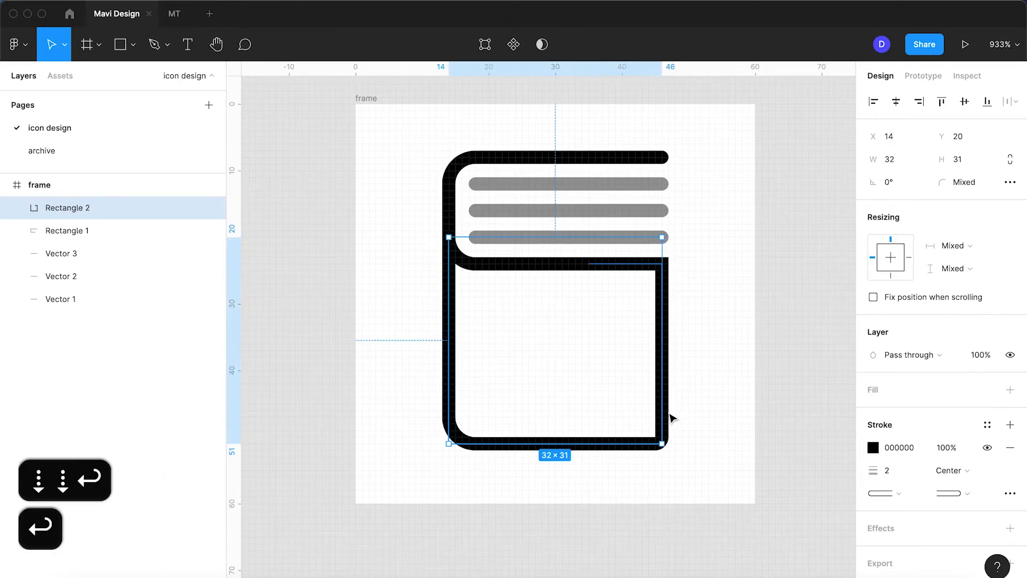
key("Return")
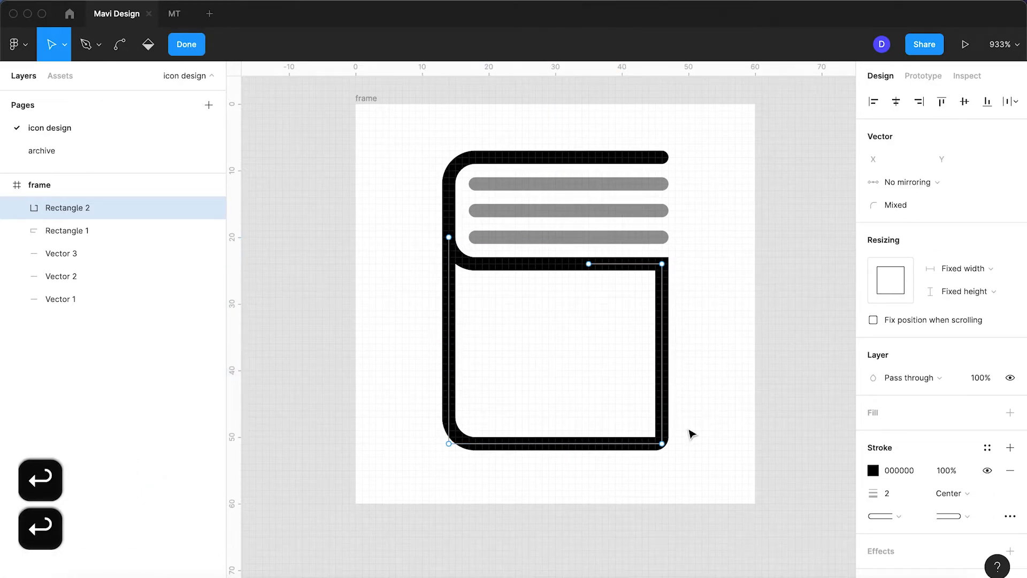
left_click(662, 443)
left_click(907, 208)
type("0")
key("Return")
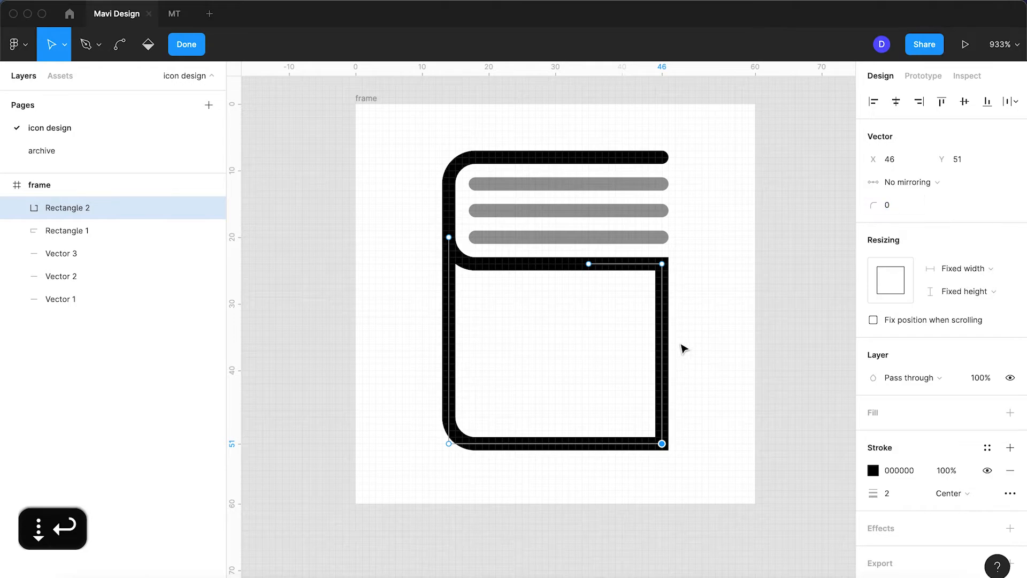
key("Return")
left_click(682, 350)
scroll(681, 356, "down", 5)
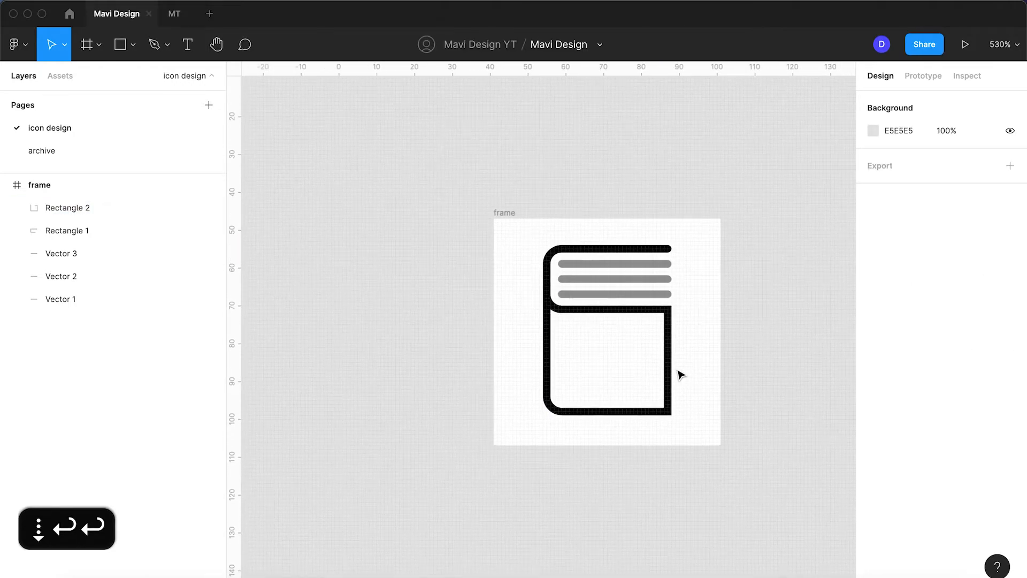
Draw a small inverted V, 2 × 2 px, with the Pen tool inside the cover, its apex at X 33, Y 33
scroll(680, 373, "up", 3)
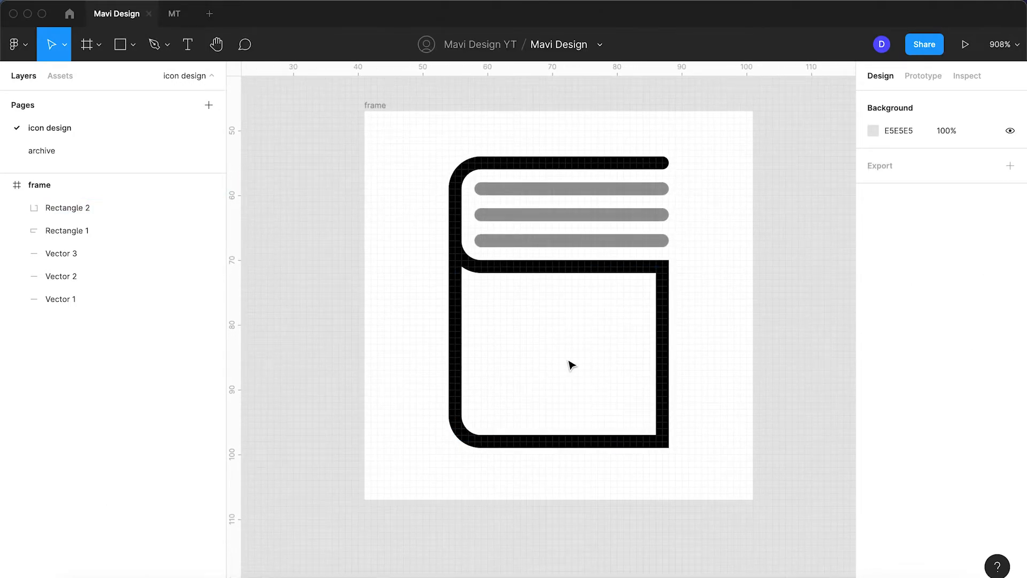
scroll(570, 365, "up", 3)
scroll(570, 364, "up", 2)
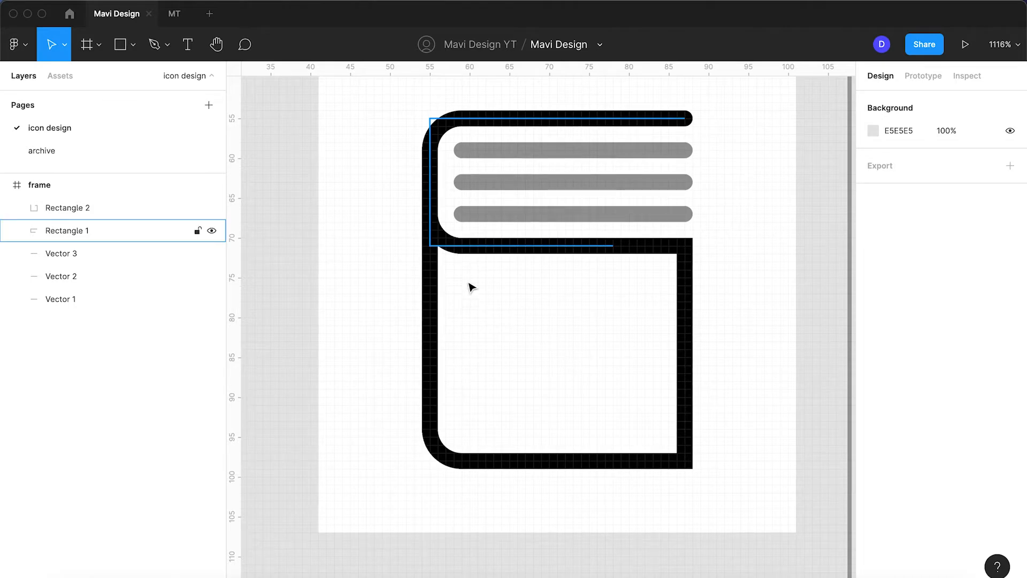
left_click(155, 44)
scroll(610, 369, "up", 5)
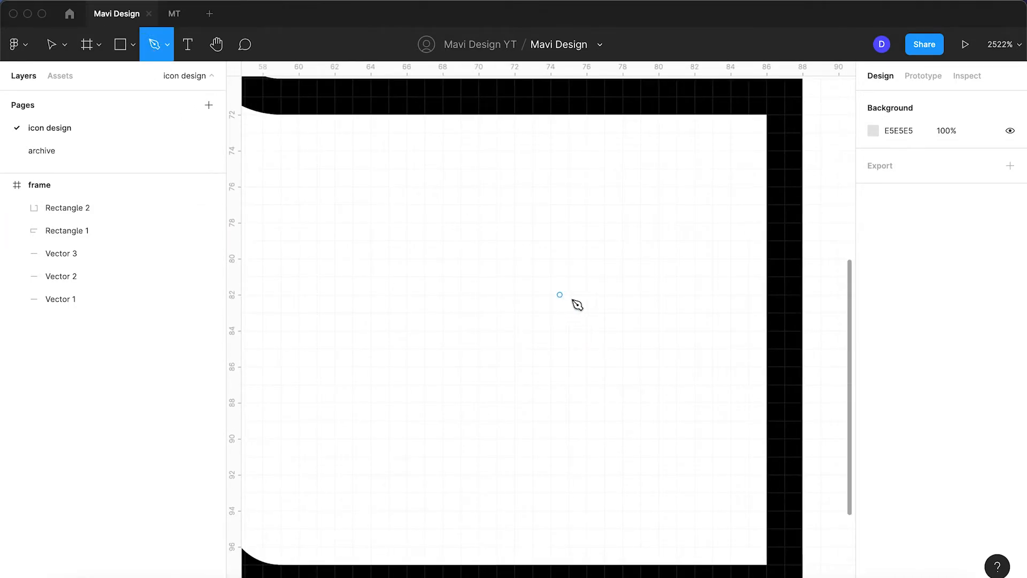
left_click(569, 295)
left_click(550, 259)
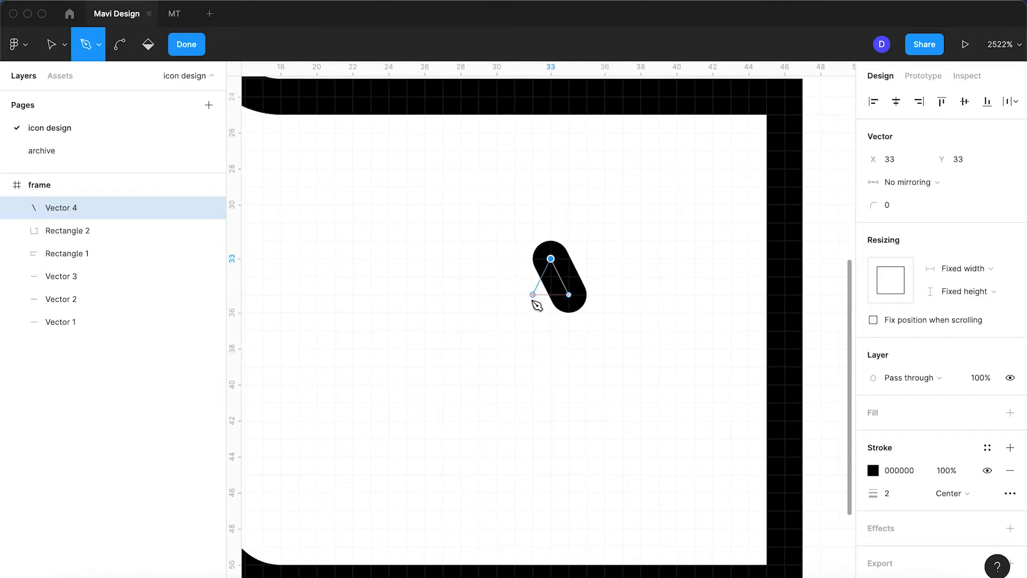
left_click(533, 295)
key("Return")
scroll(532, 297, "down", 5)
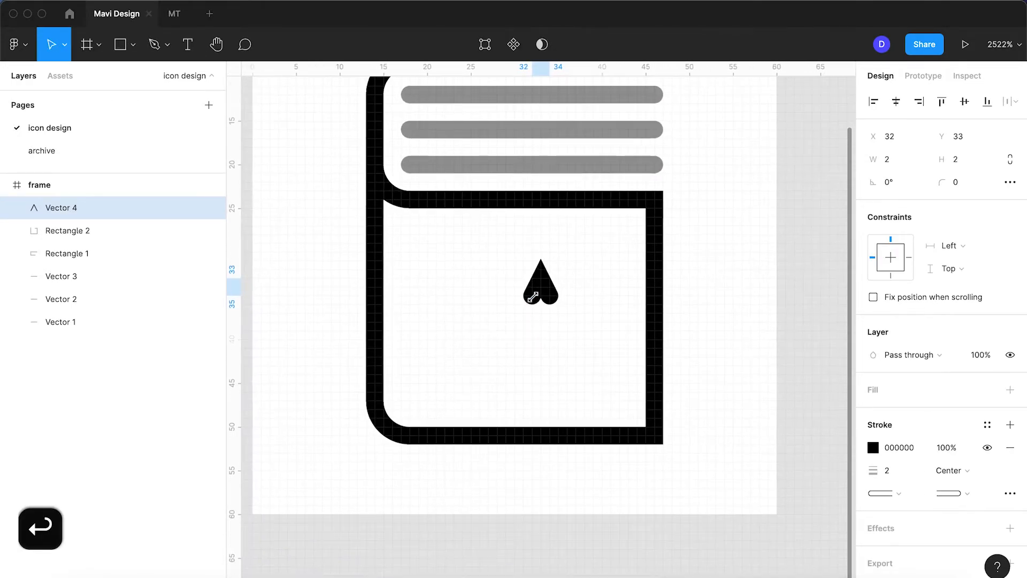
Enlarge the inverted V to 10 × 10 px at X 26, Y 32 and give its stroke a round join
left_click_drag(541, 295, 540, 373)
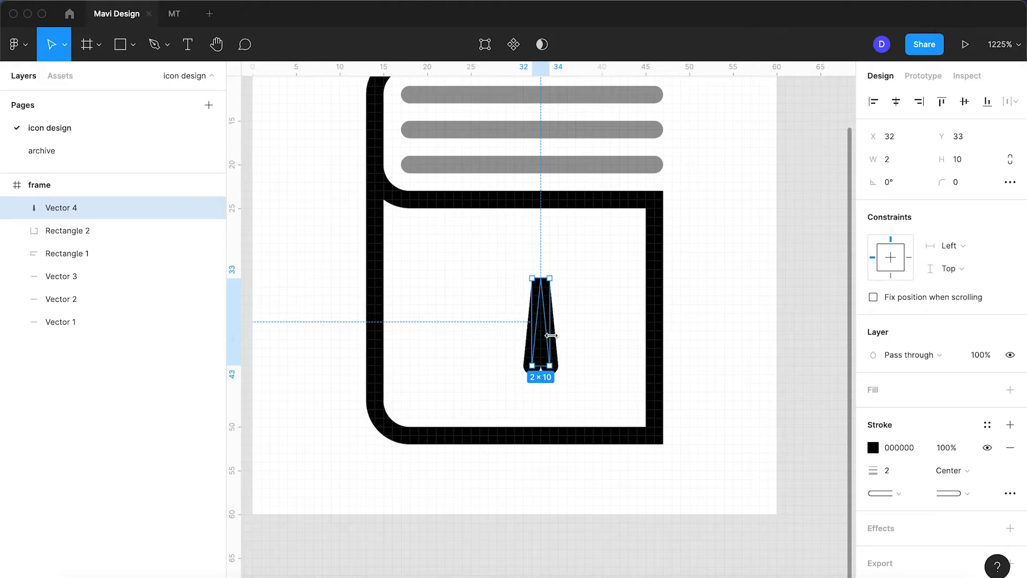
mouse_move(550, 334)
left_mouse_down()
mouse_move(616, 338)
mouse_move(547, 321)
left_mouse_up()
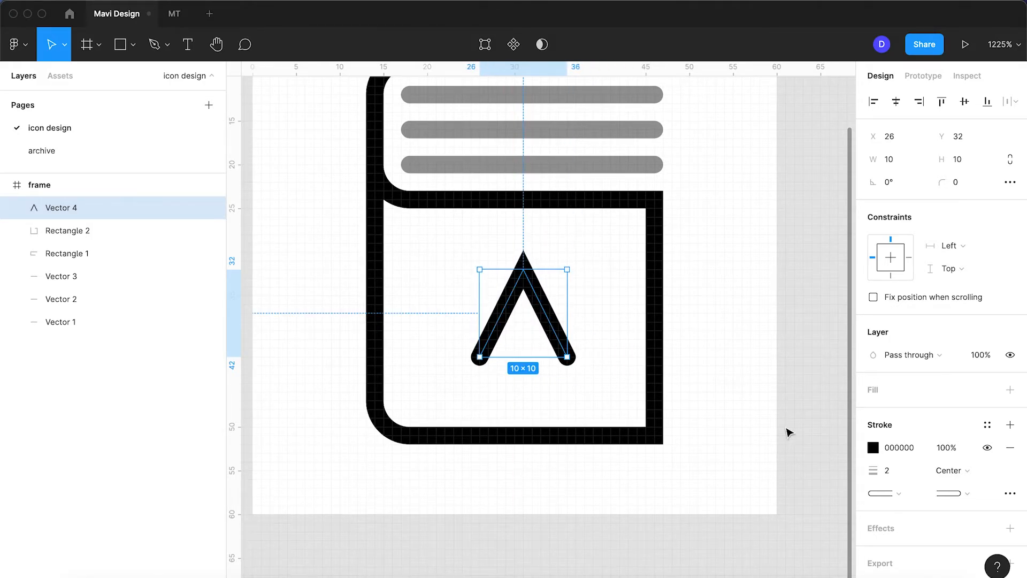
left_click(1004, 490)
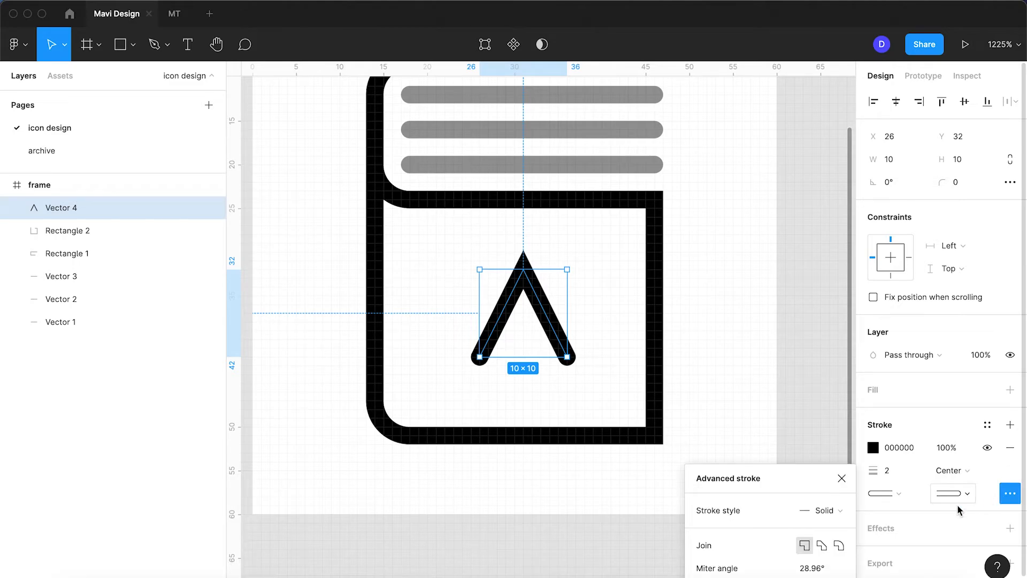
left_click(839, 545)
left_click(583, 313)
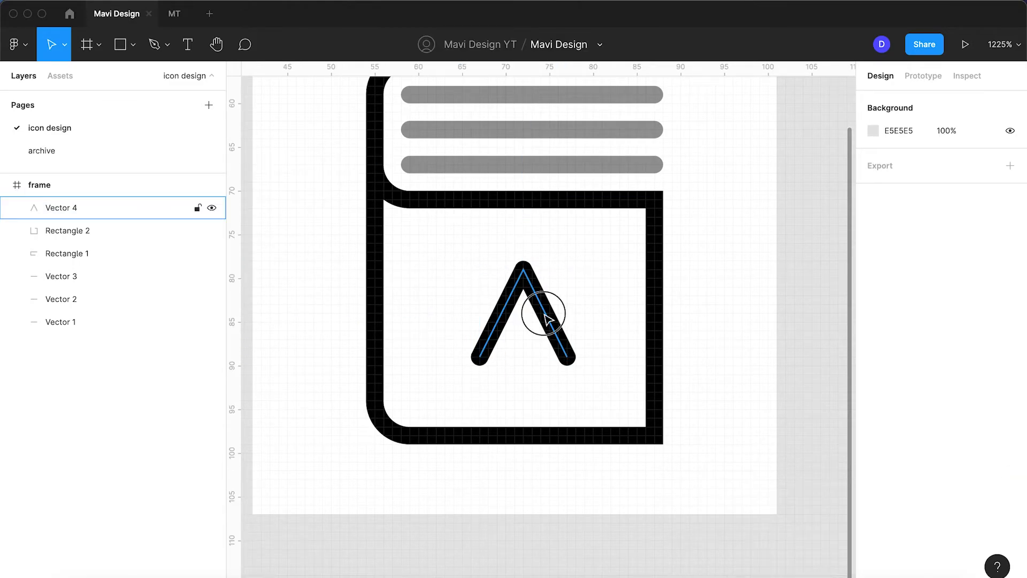
Check the inverted V's spacing to the cover, then widen it leftward to 12 × 10 px at X 24, Y 32
left_click(548, 319)
key("alt")
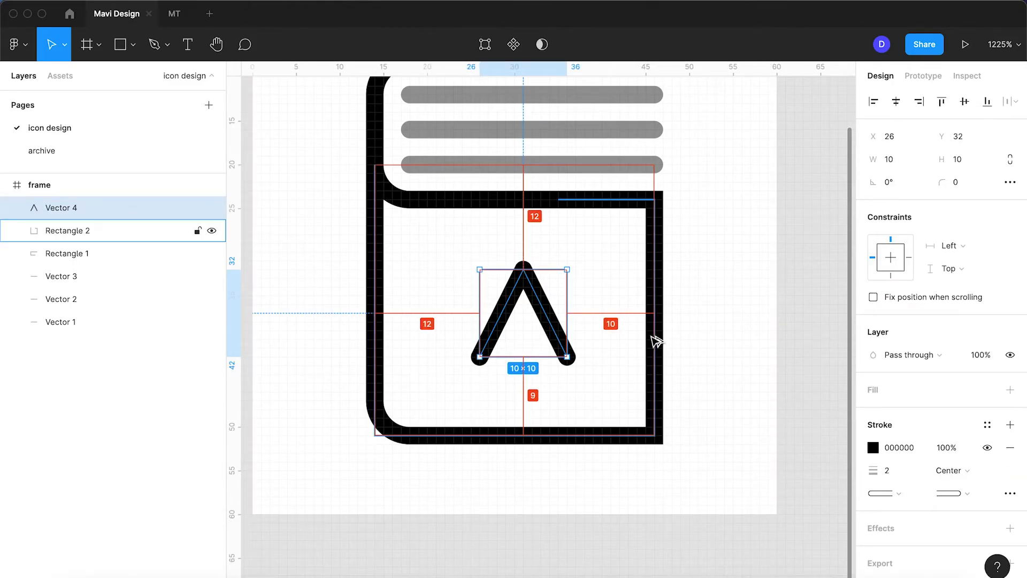
left_click_drag(508, 267, 507, 259)
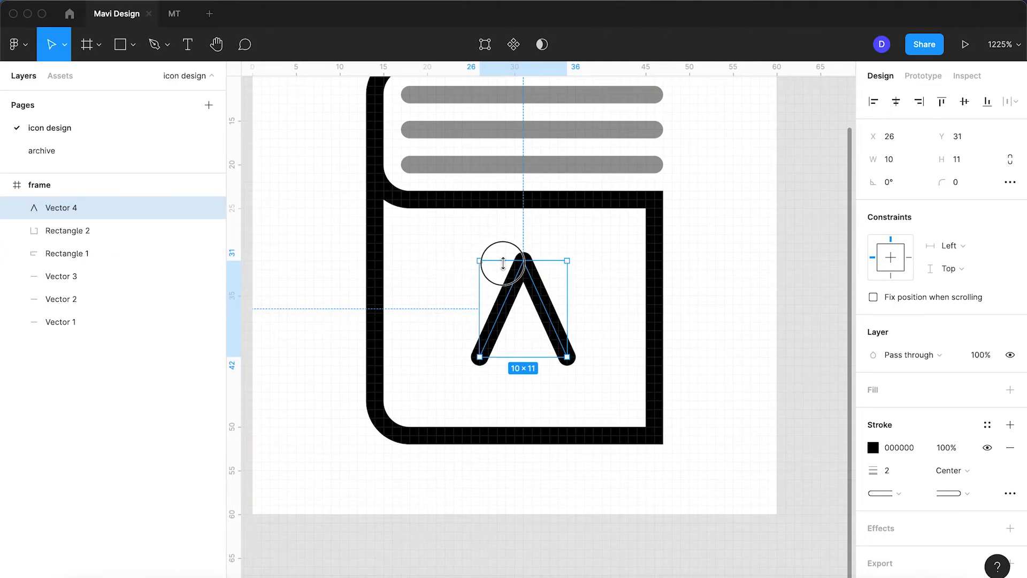
left_click_drag(502, 263, 501, 270)
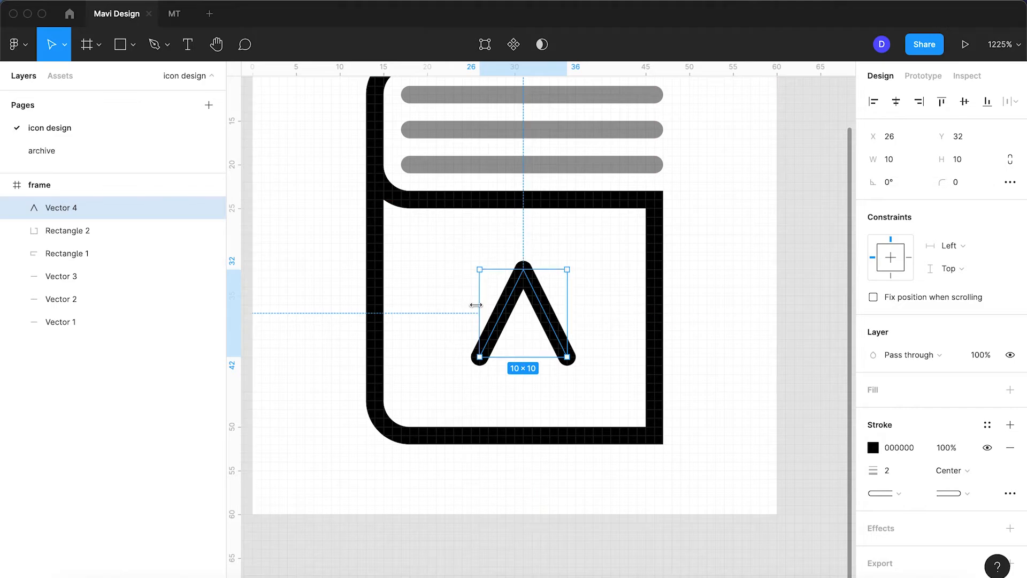
left_click_drag(475, 304, 453, 305)
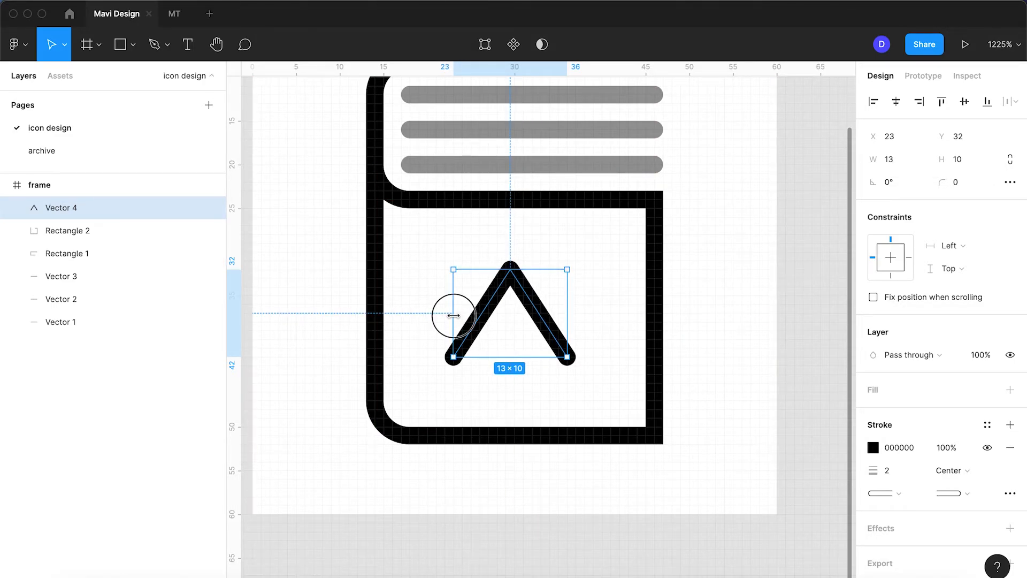
left_click_drag(453, 315, 463, 315)
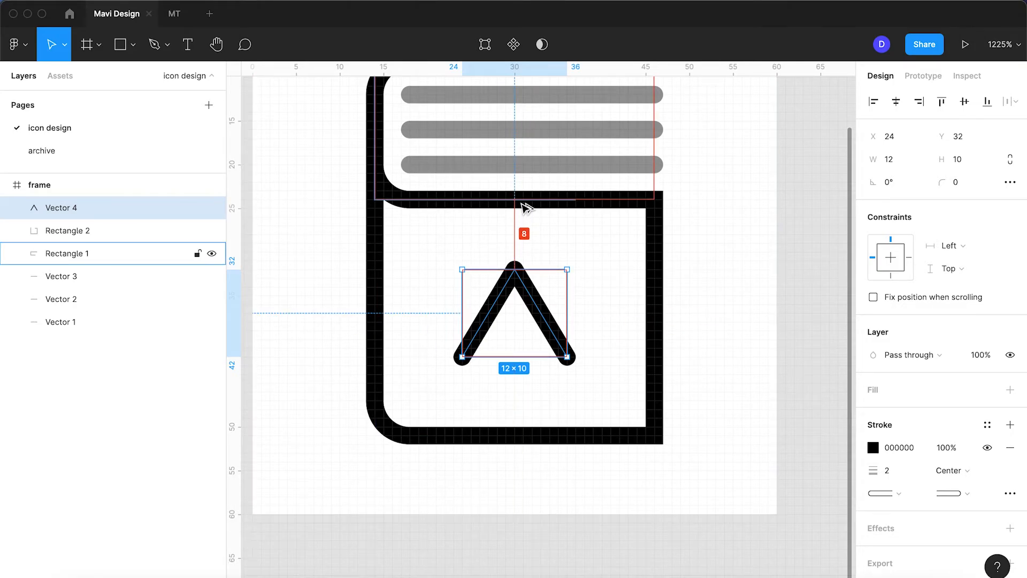
left_click(635, 310)
Stretch the inverted V vertically to 12 × 14 px, with its top at Y 30 and its bottom at Y 44
scroll(637, 312, "down", 10)
scroll(640, 317, "up", 5)
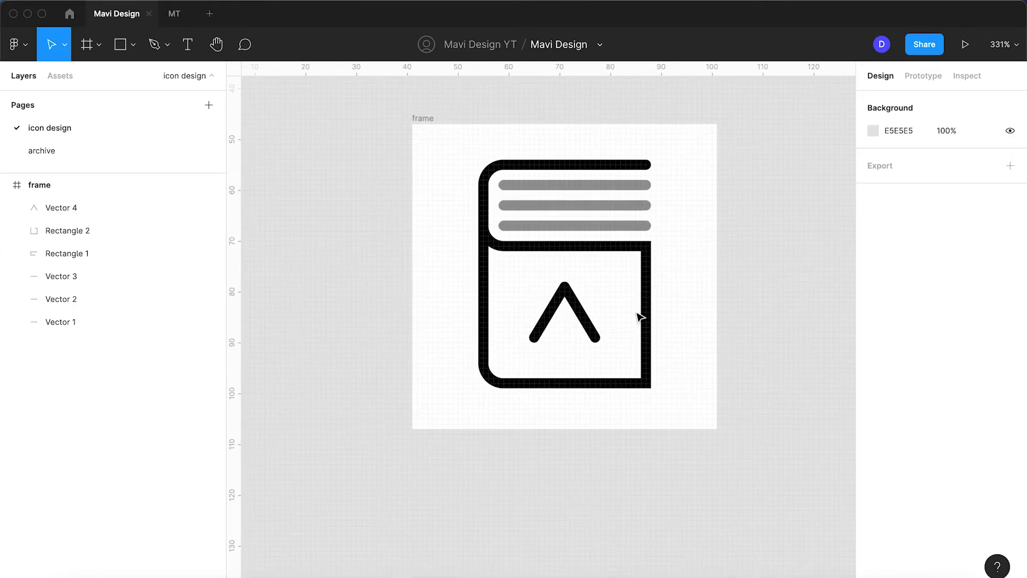
scroll(640, 317, "up", 5)
left_click(526, 285)
left_click_drag(513, 269, 513, 251)
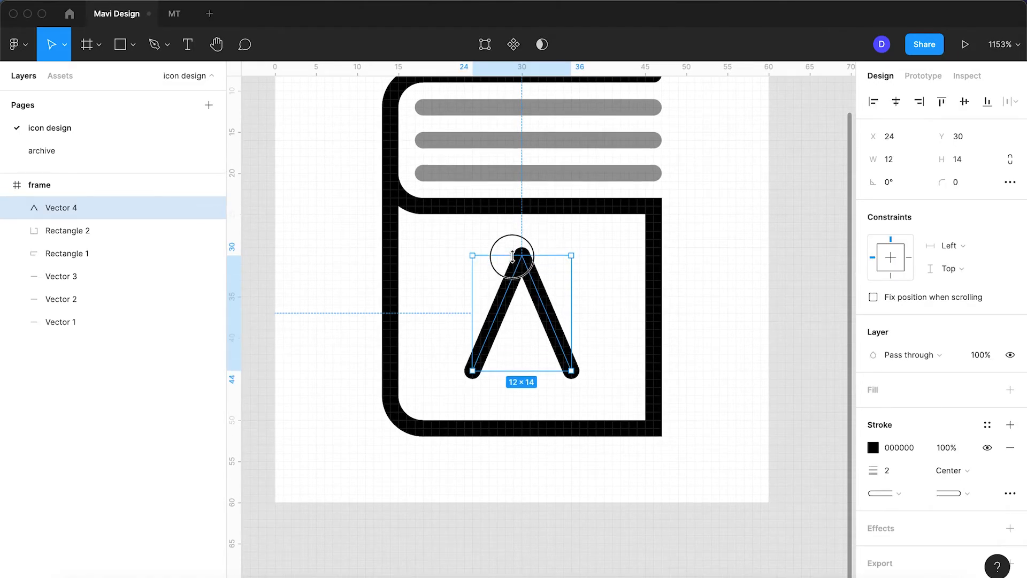
left_click(715, 323)
Move the lower outline's two bottom points down to Y 55, making the book taller
scroll(727, 327, "down", 2)
scroll(695, 331, "down", 3)
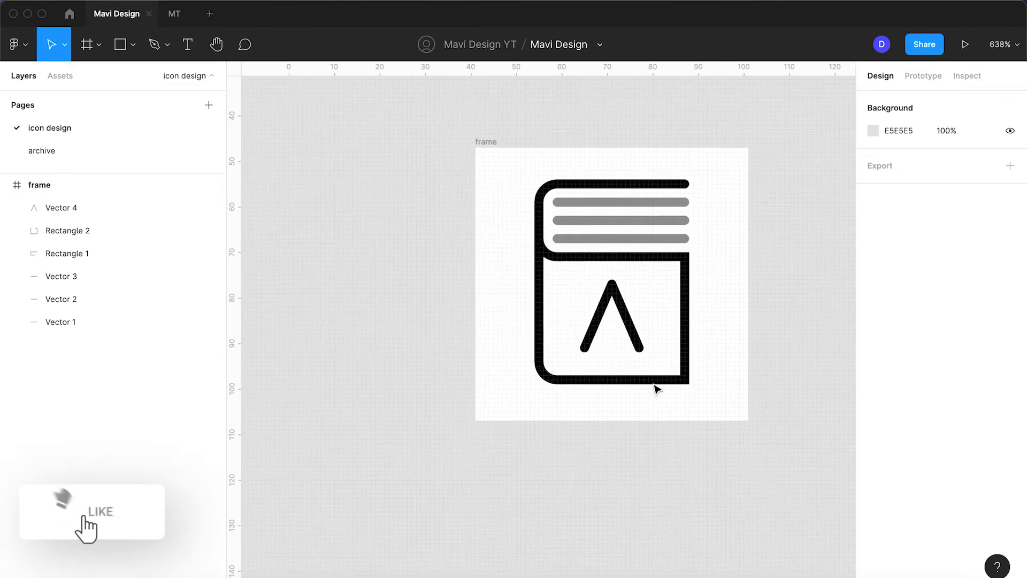
double_click(650, 383)
left_click_drag(721, 405, 509, 364)
key("Down")
key("Down")
key("Down")
key("Down")
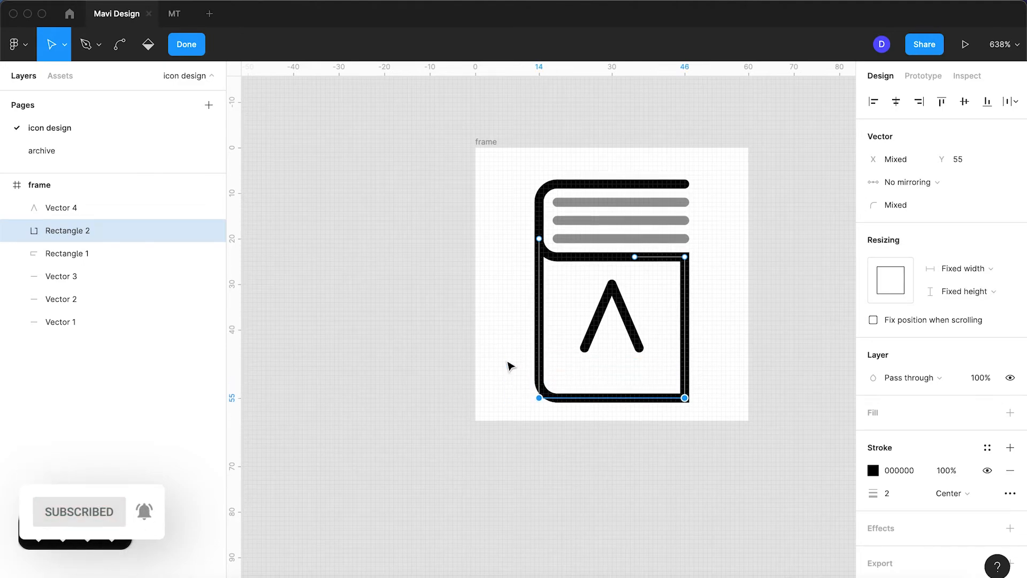
key("Escape")
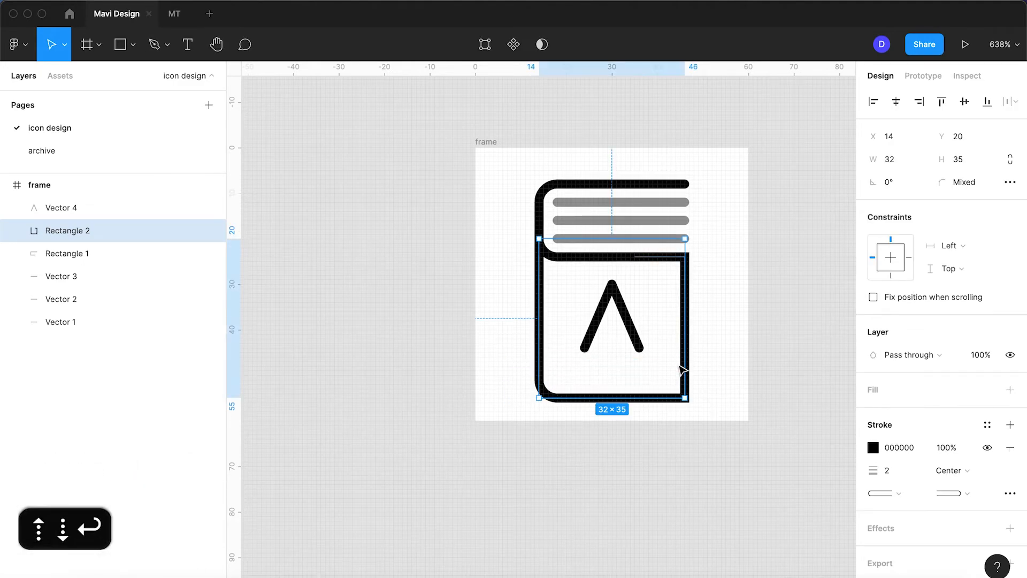
Move the inverted V down to Y 32 and check its spacing within the taller cover
left_click(624, 355)
left_click(634, 350)
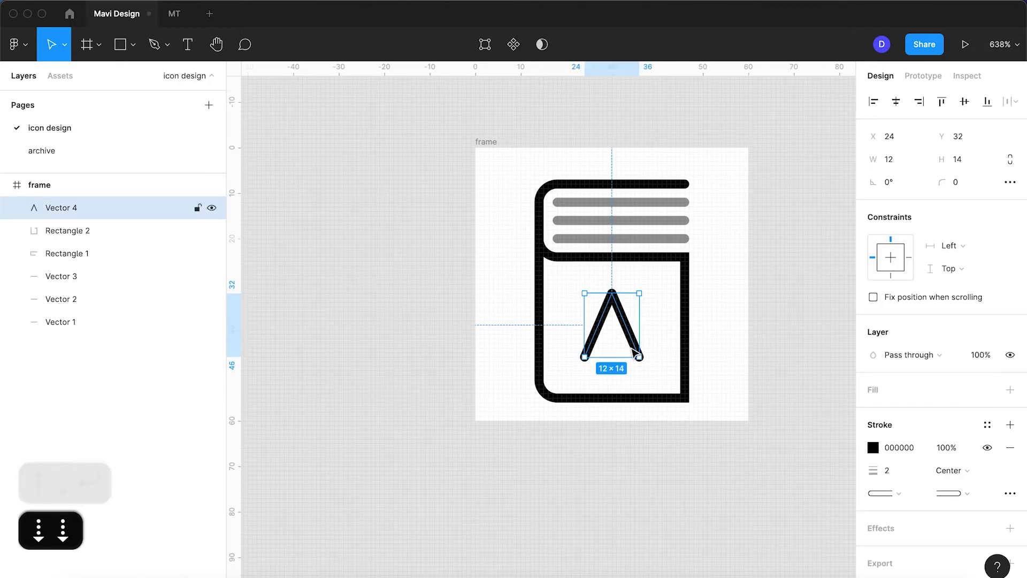
key("alt")
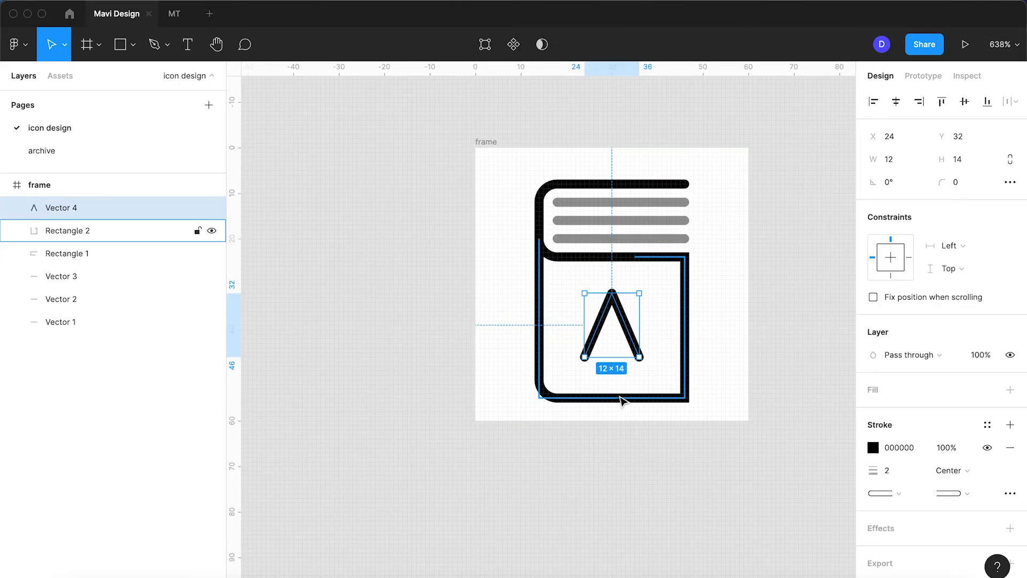
key("Down")
scroll(527, 378, "up", 3)
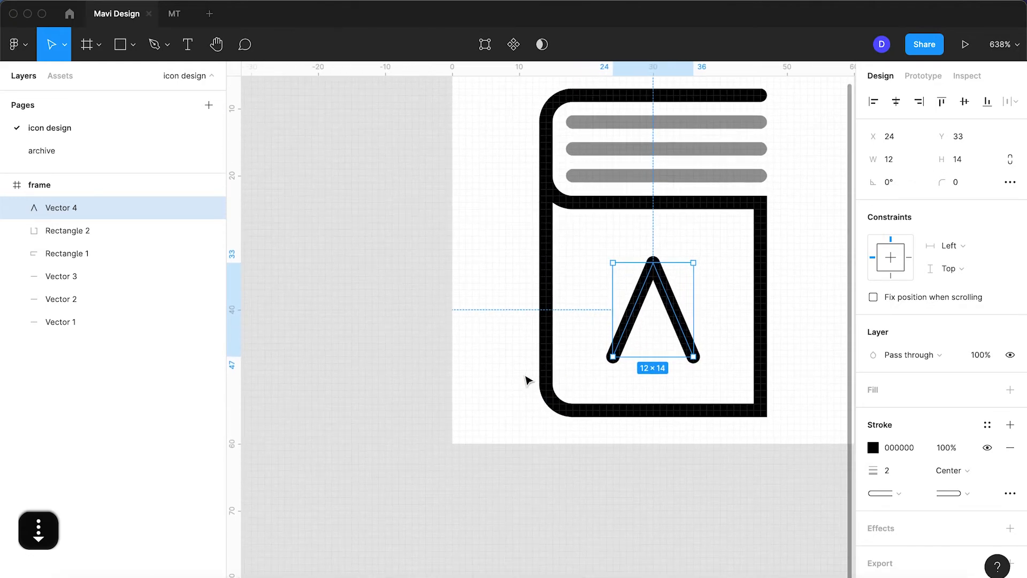
key("Up")
left_click(793, 360)
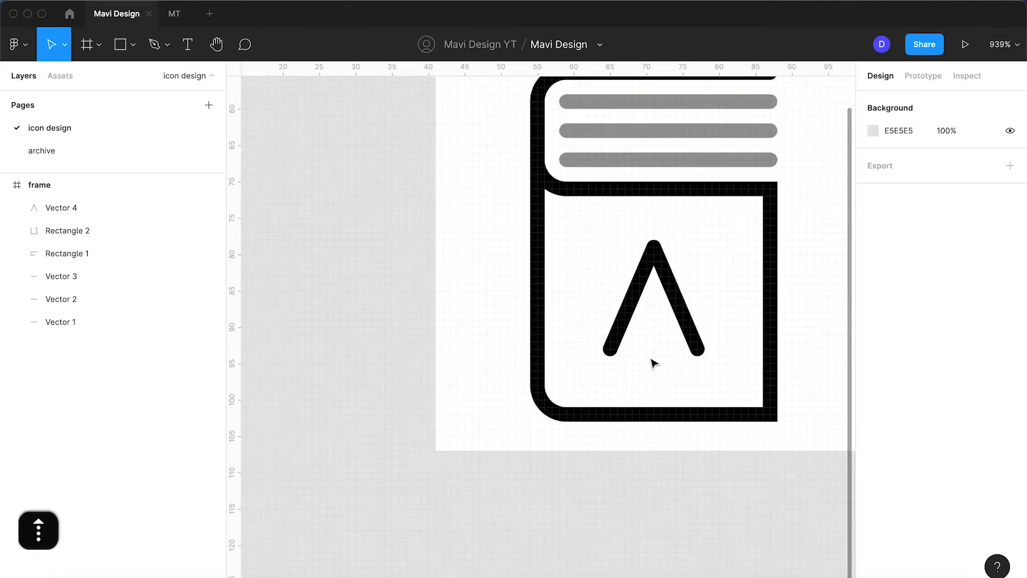
Draw a straight horizontal crossbar across the inverted V with the Pen tool, from X 33.5 to X 26.5 at Y 40
scroll(650, 360, "up", 5)
left_click(153, 45)
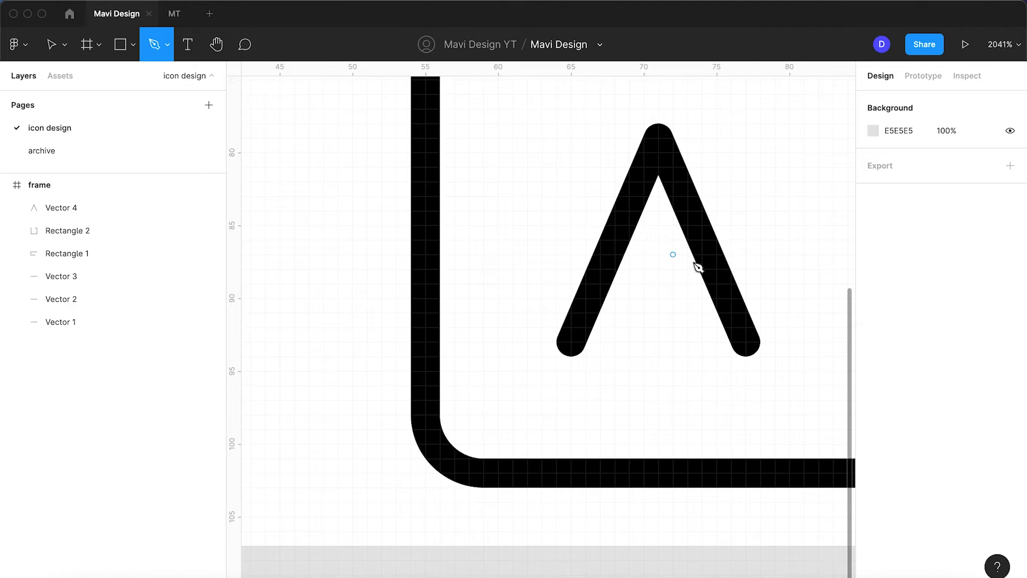
left_click(709, 255)
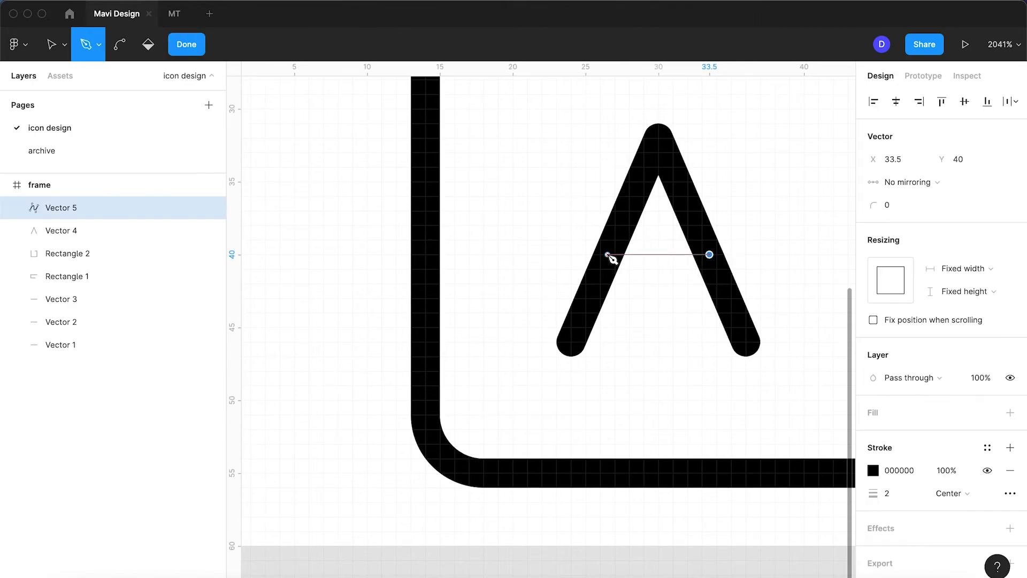
left_click(609, 255)
key("Return")
left_click(532, 271)
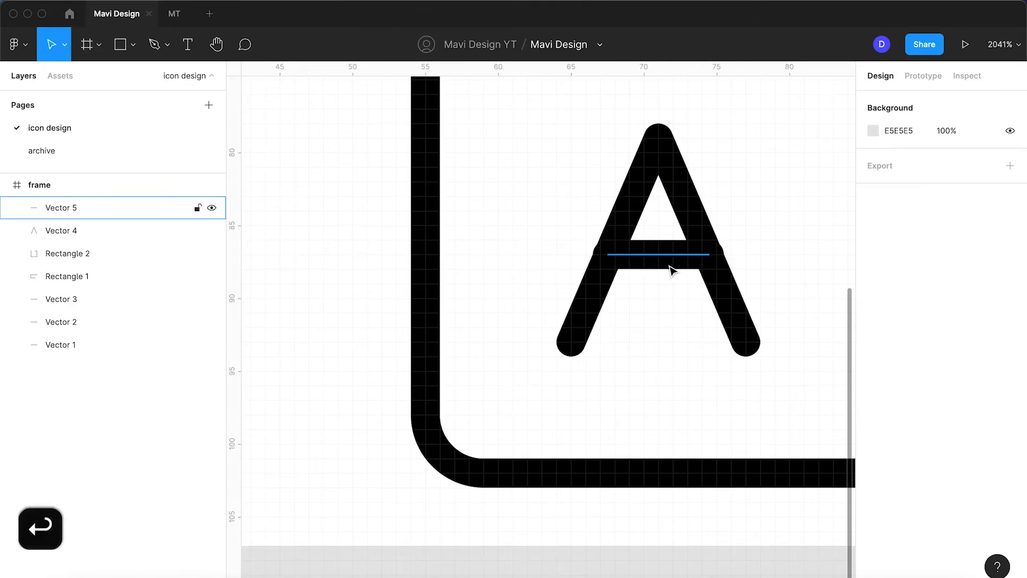
Move the crossbar of the letter A down to Y 41
scroll(669, 268, "up", 5)
left_click(666, 258)
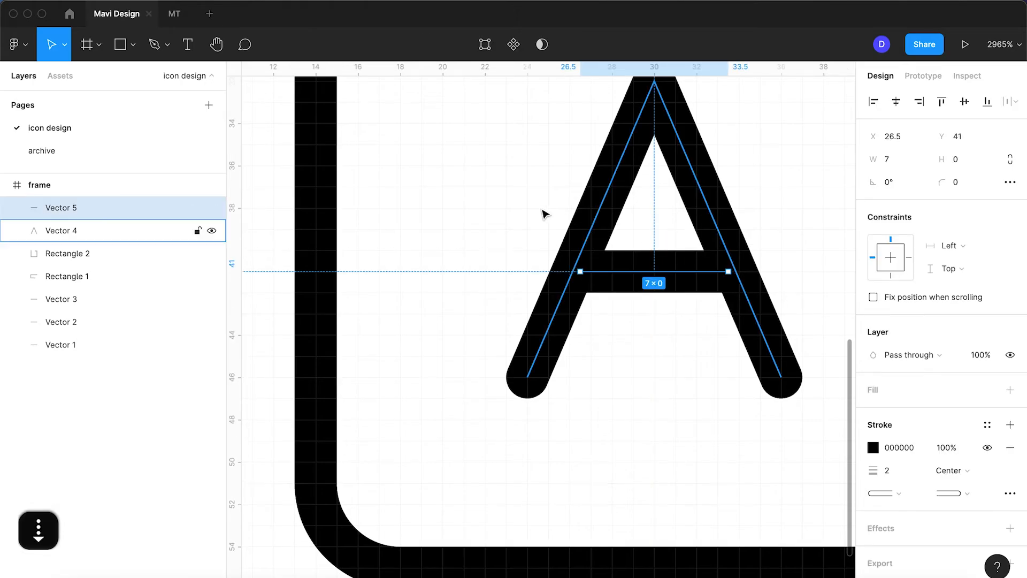
left_click(542, 211)
scroll(542, 210, "down", 10)
Group the crossbar and the inverted V into a single letter A object
left_click(559, 219)
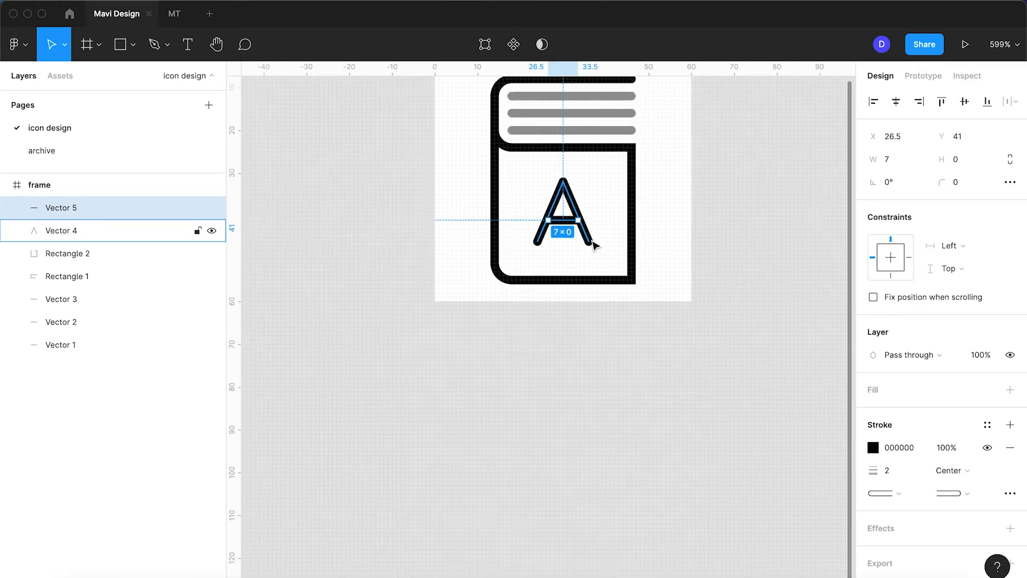
left_click(591, 242, "shift")
key("super+g")
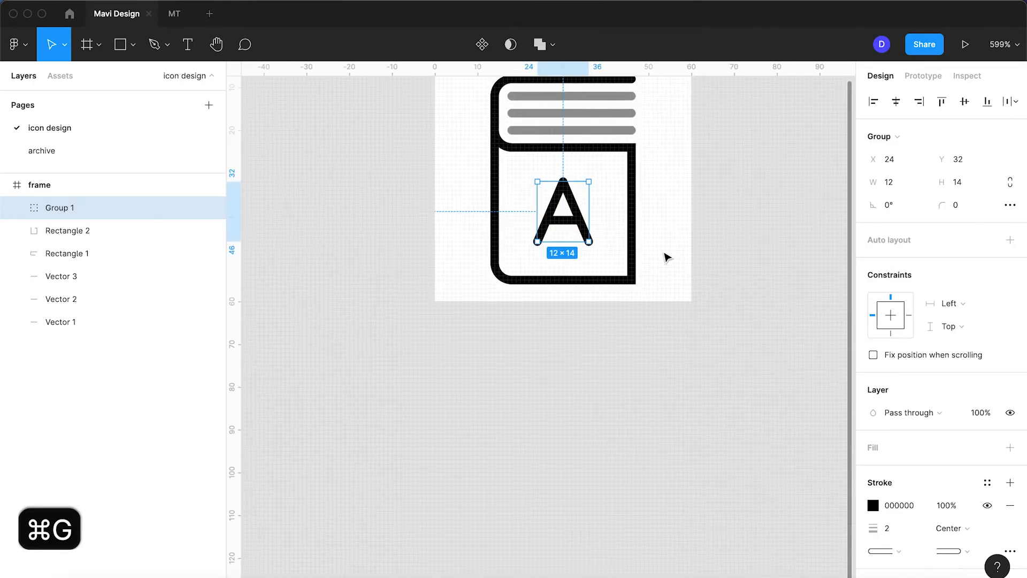
left_click(667, 258)
Group all parts of the book icon together and rename the group dictionary
scroll(667, 257, "up", 2)
scroll(633, 259, "up", 2)
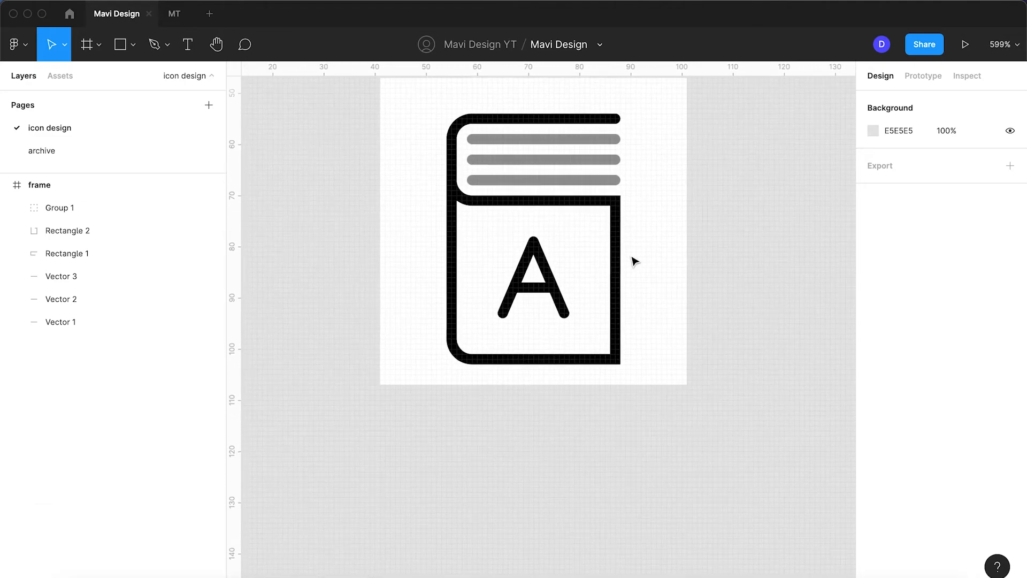
left_click_drag(650, 378, 428, 106)
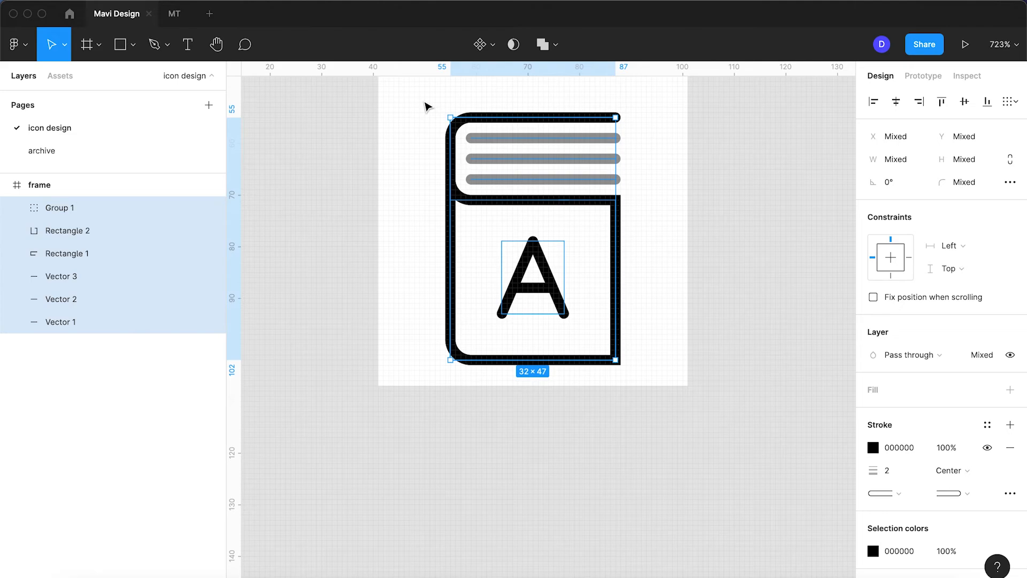
key("super+g")
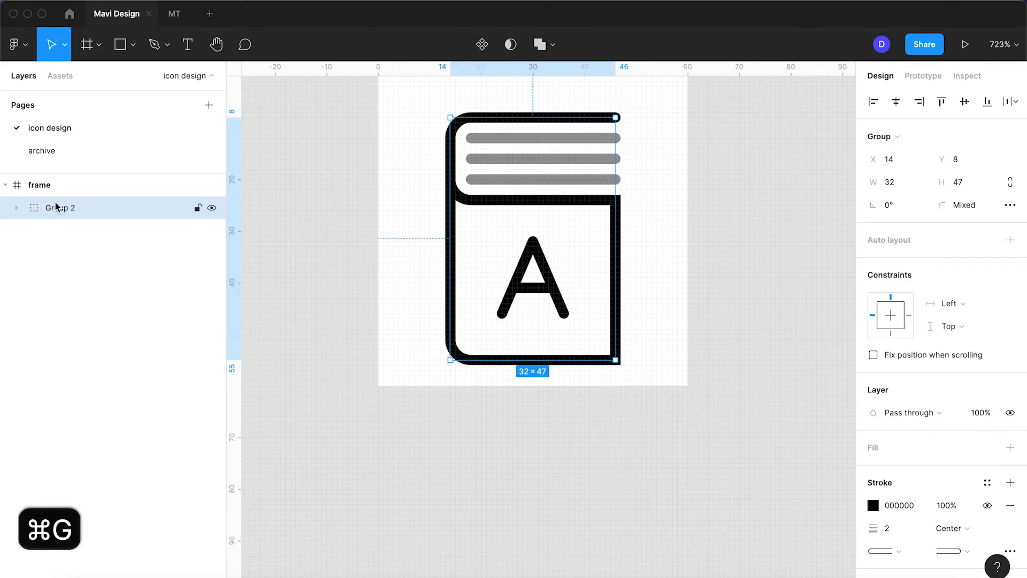
double_click(56, 206)
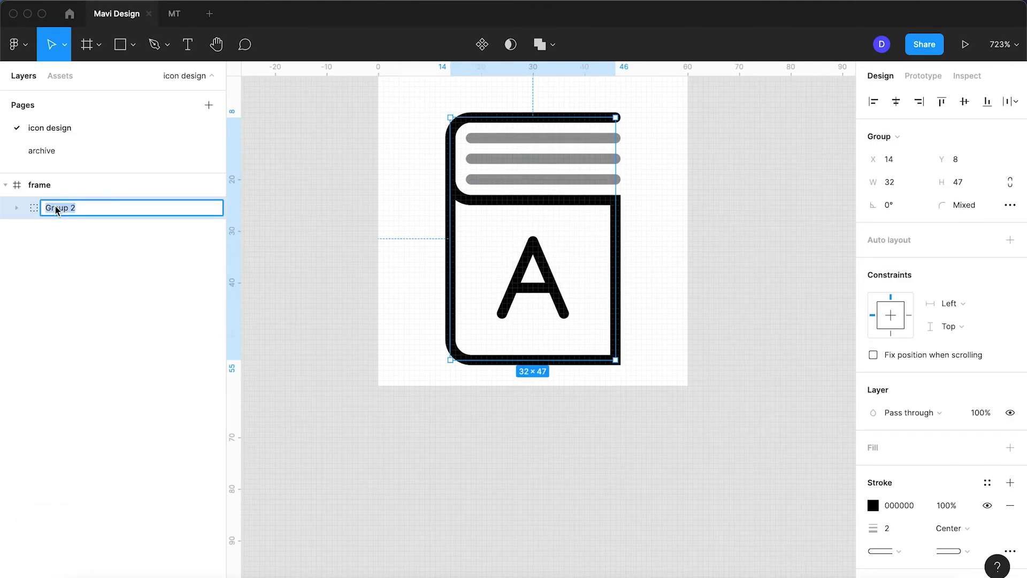
type("dictionar")
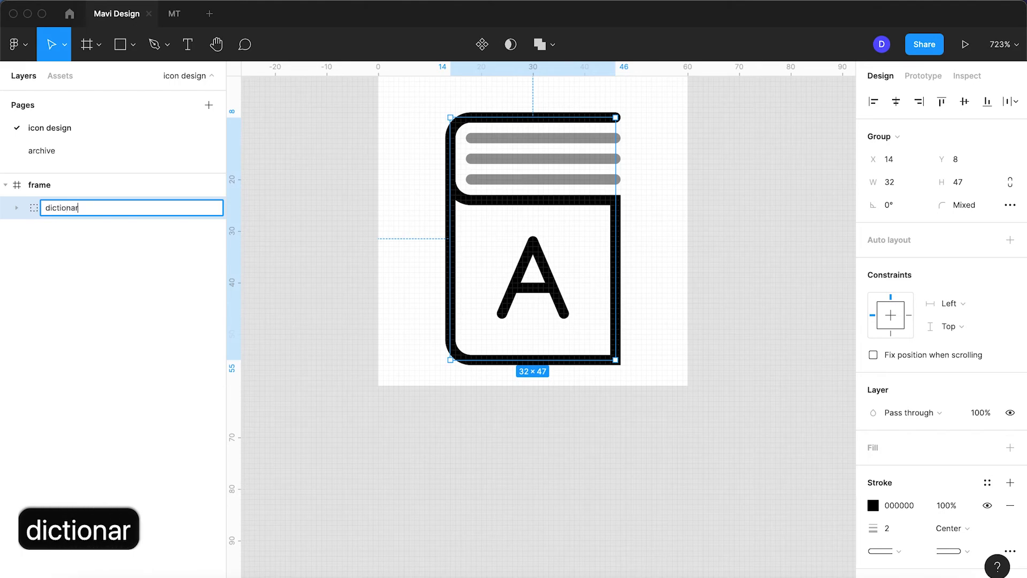
type("z")
key("BackSpace")
type("y")
key("Return")
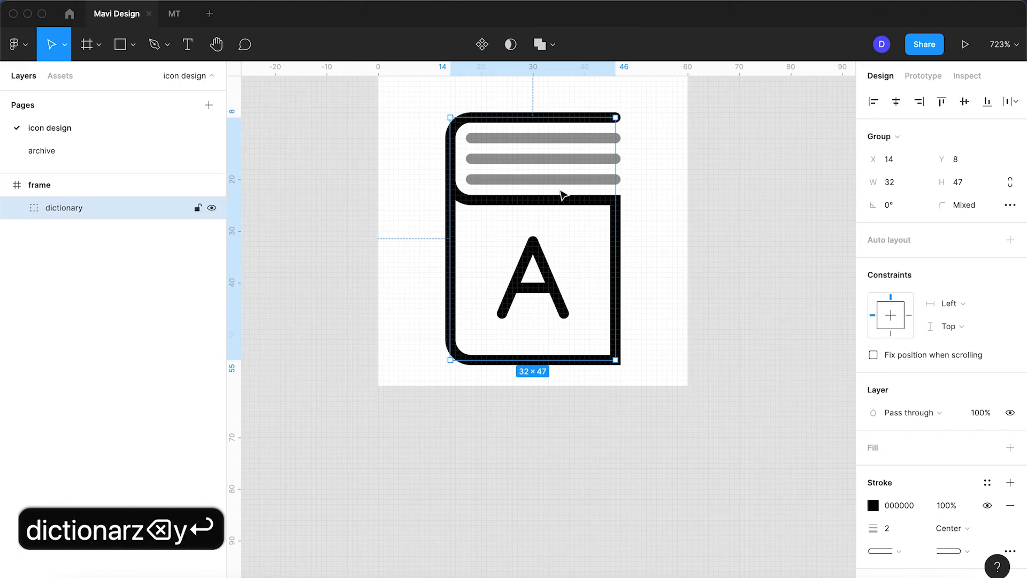
Move the dictionary group up to Y 7 in the frame
left_click(669, 209)
left_click(580, 166)
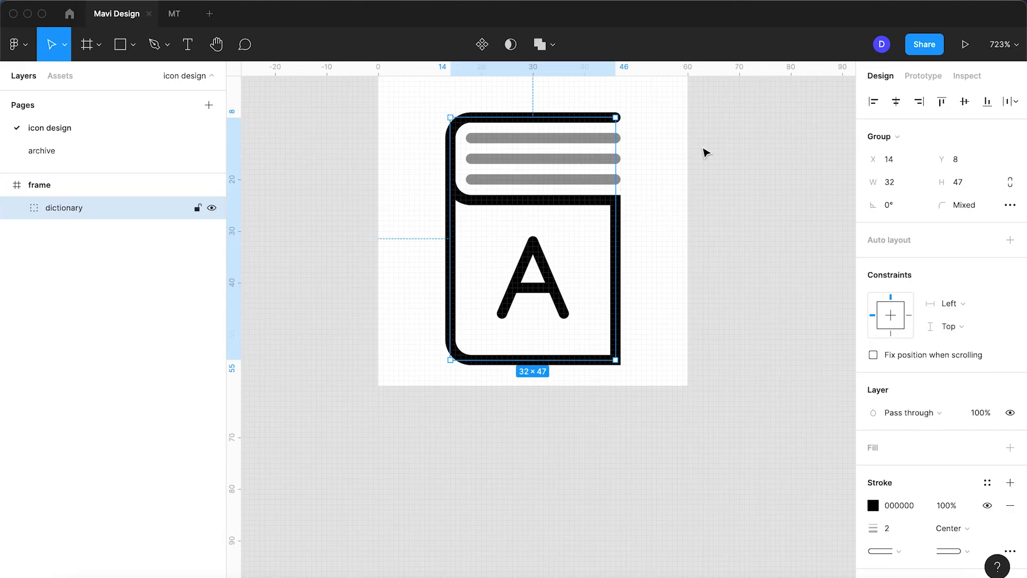
key("Up")
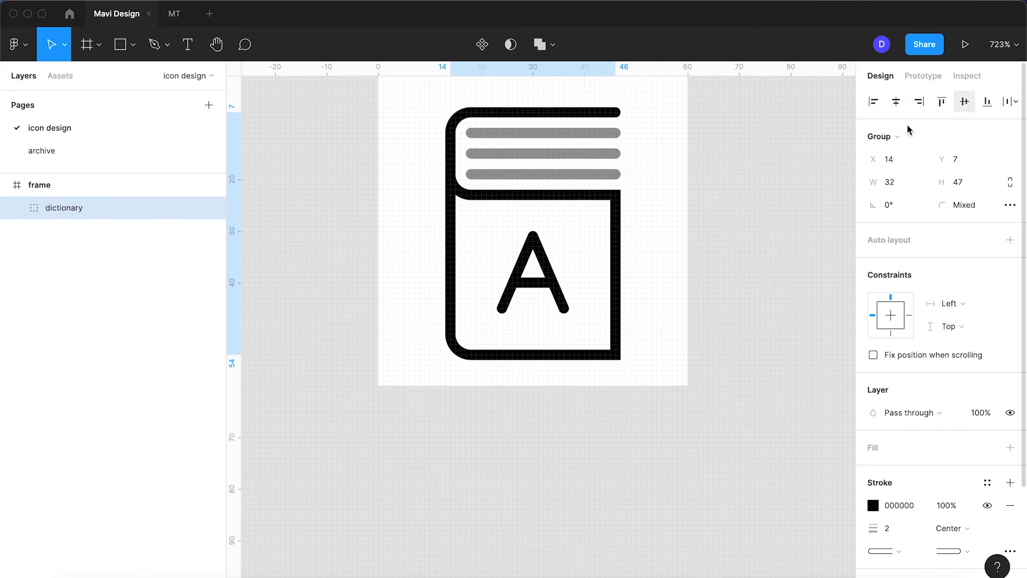
scroll(587, 295, "up", 1)
scroll(587, 294, "left", 1)
left_click(663, 311)
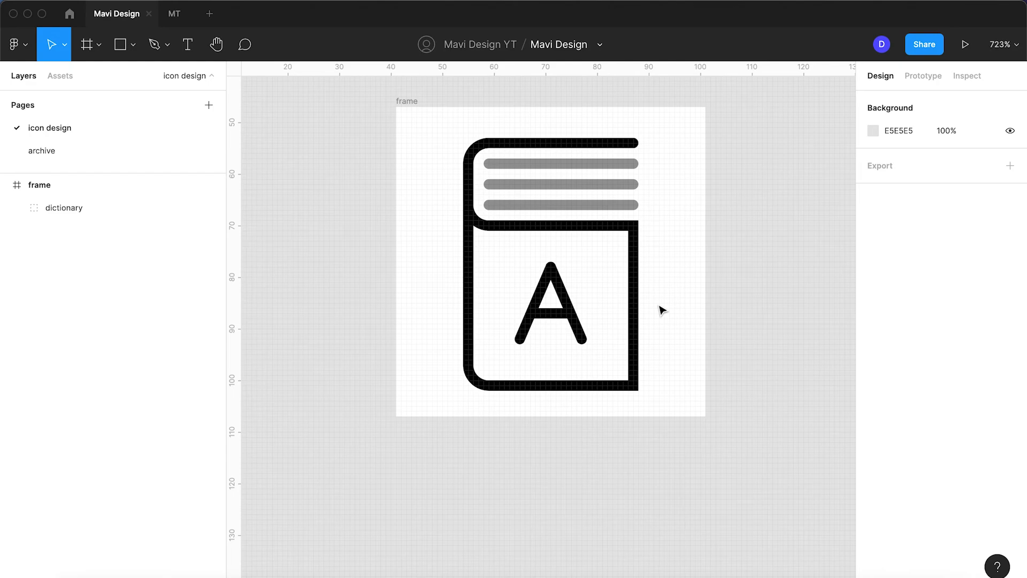
Lower the cover outline's two bottom points to Y 55 within the dictionary group
left_click(635, 386)
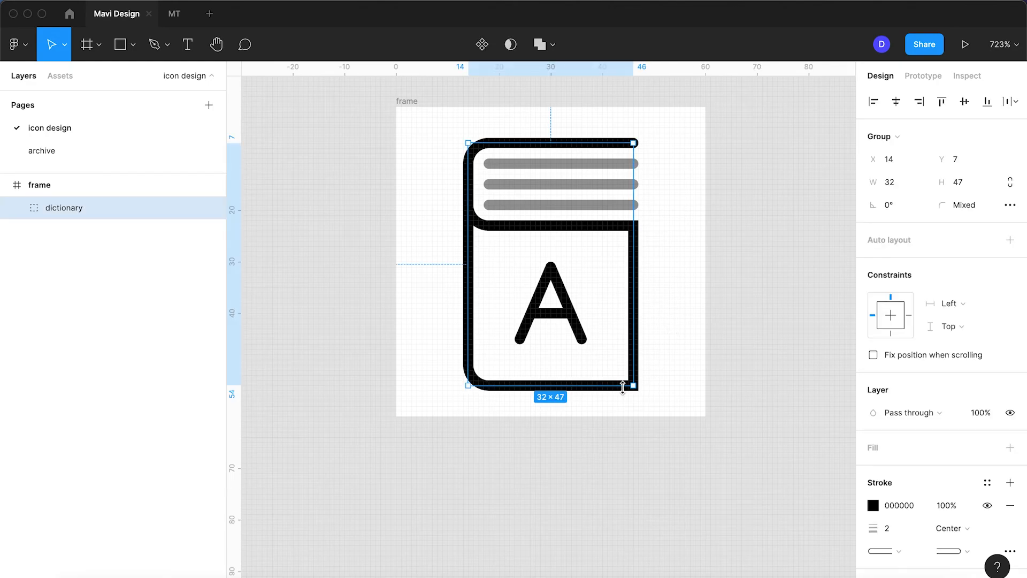
key("Return")
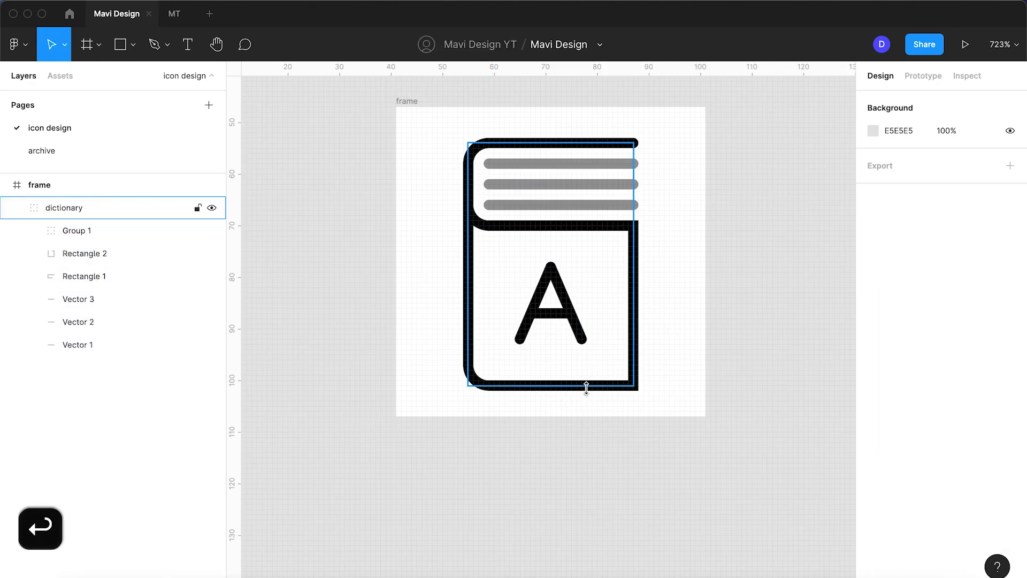
key("Return")
key("Return")
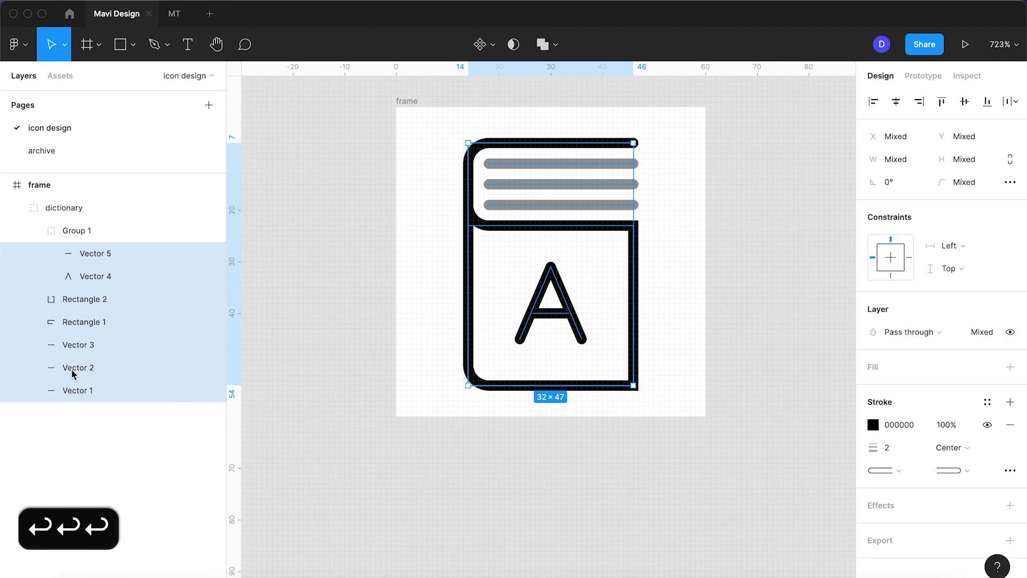
left_click(86, 299)
key("Return")
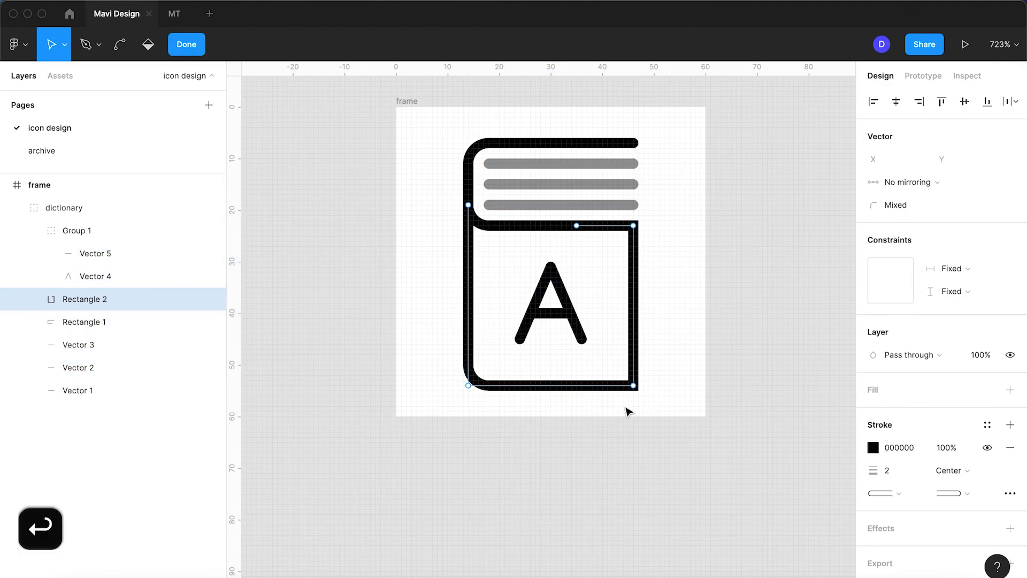
left_click_drag(605, 396, 444, 374)
key("Down")
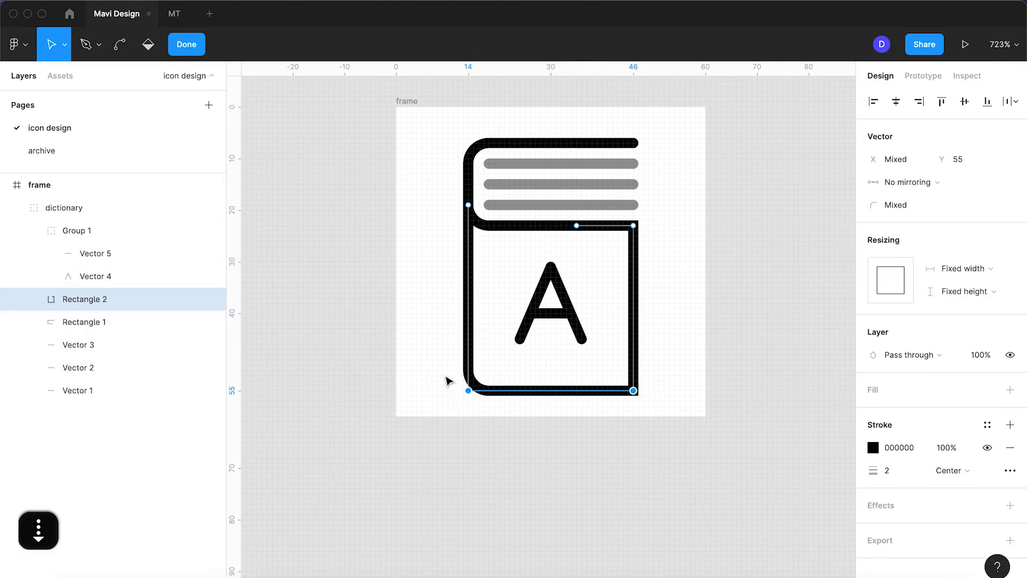
key("Return")
left_click(410, 339)
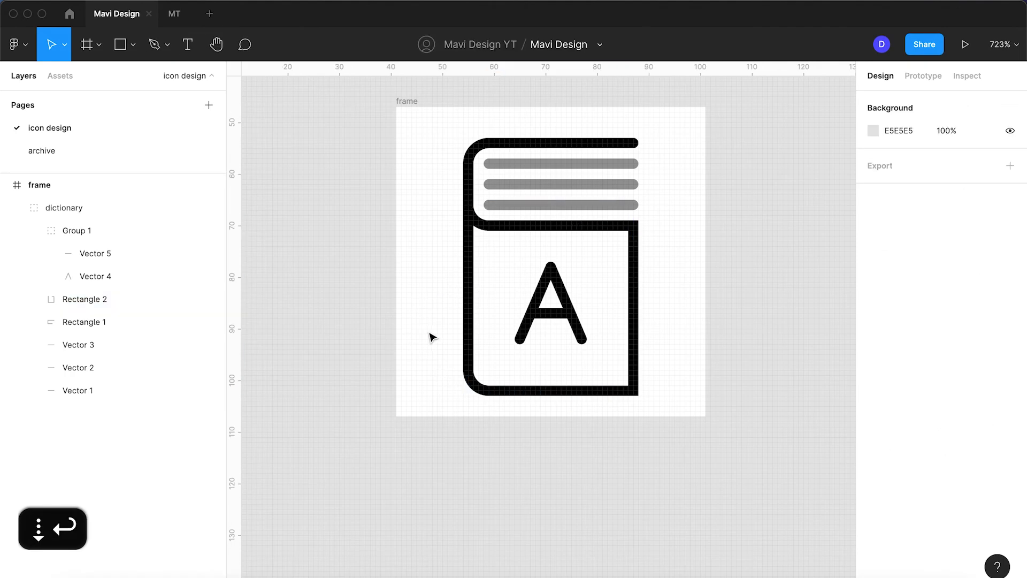
Try nudging the letter A group down on the cover, then move it back up to Y 31
double_click(564, 315)
key("Down")
key("Up")
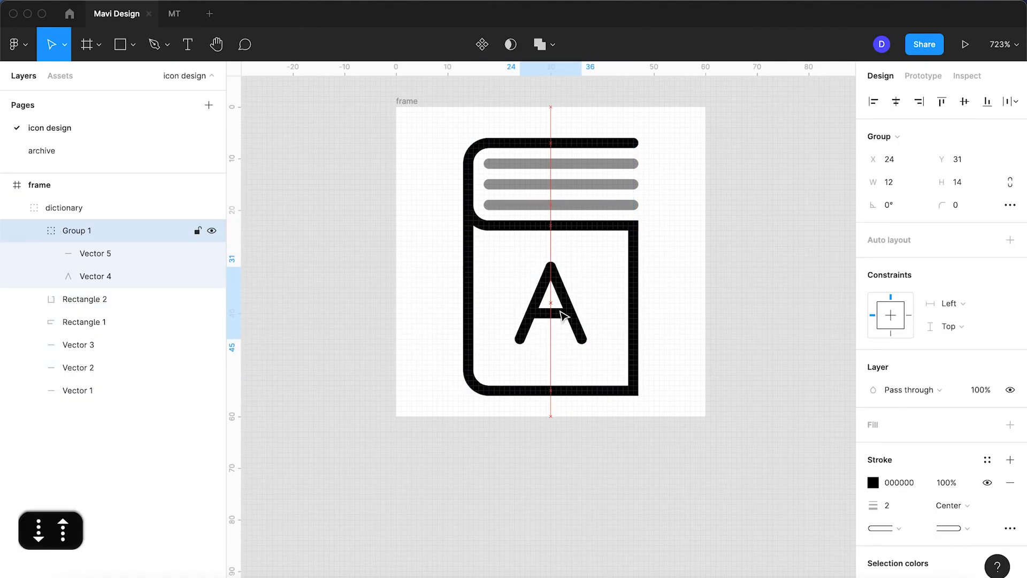
left_click(407, 343)
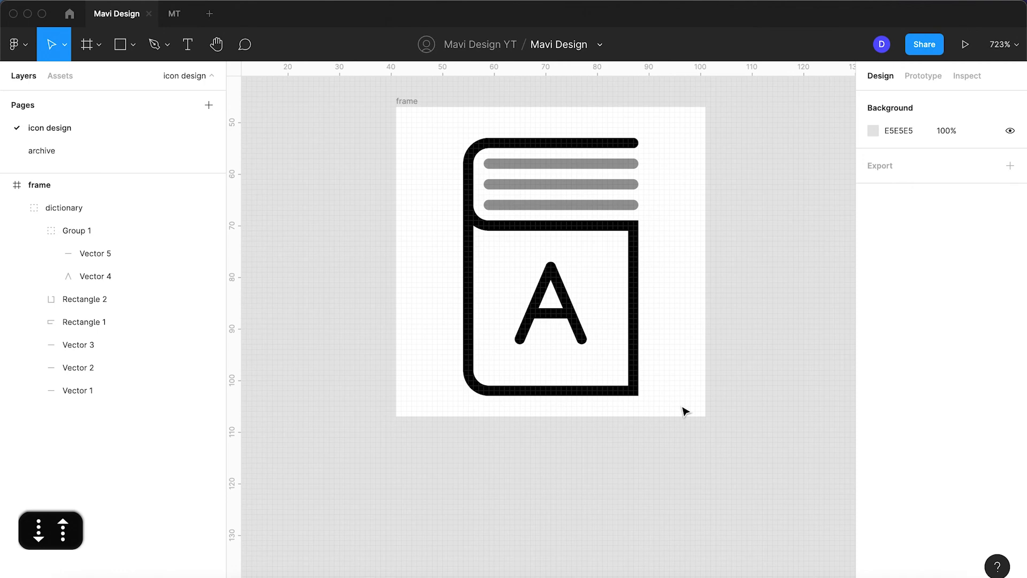
Align the dictionary group to the vertical centre of the frame, at Y 6, and inspect its placement
left_click(62, 207)
left_click(942, 103)
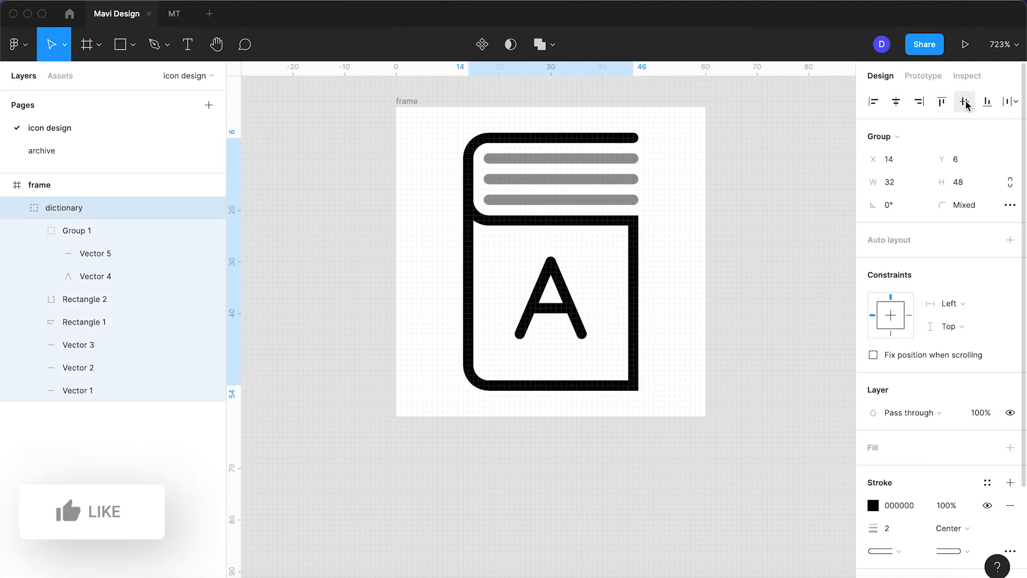
left_click(658, 300)
left_click(631, 302)
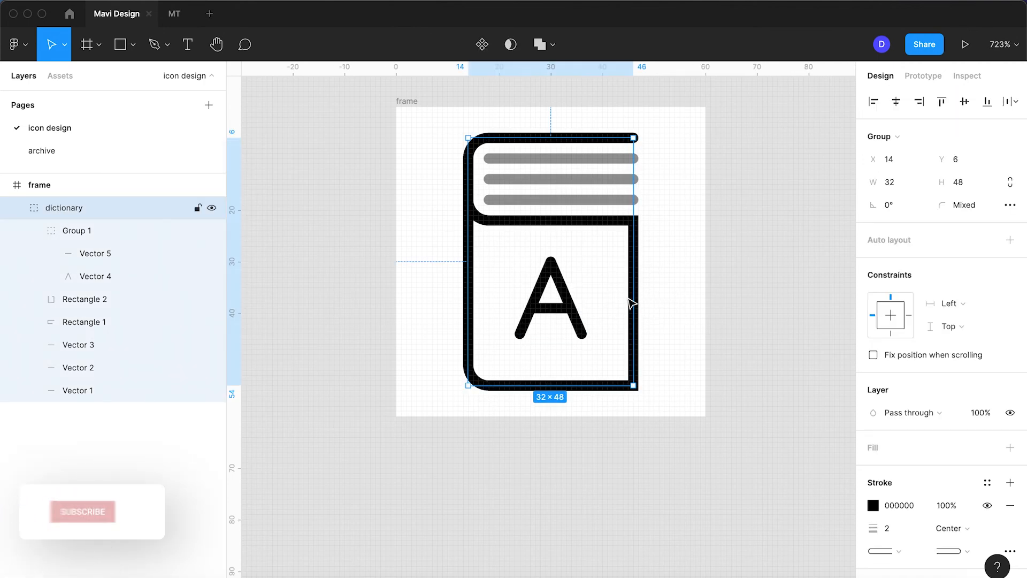
left_click(688, 319)
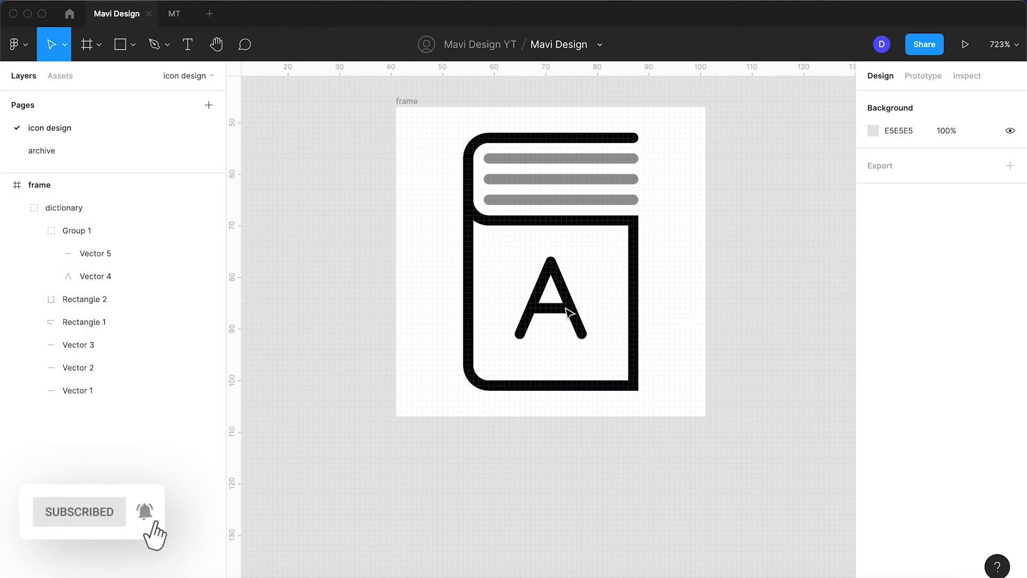